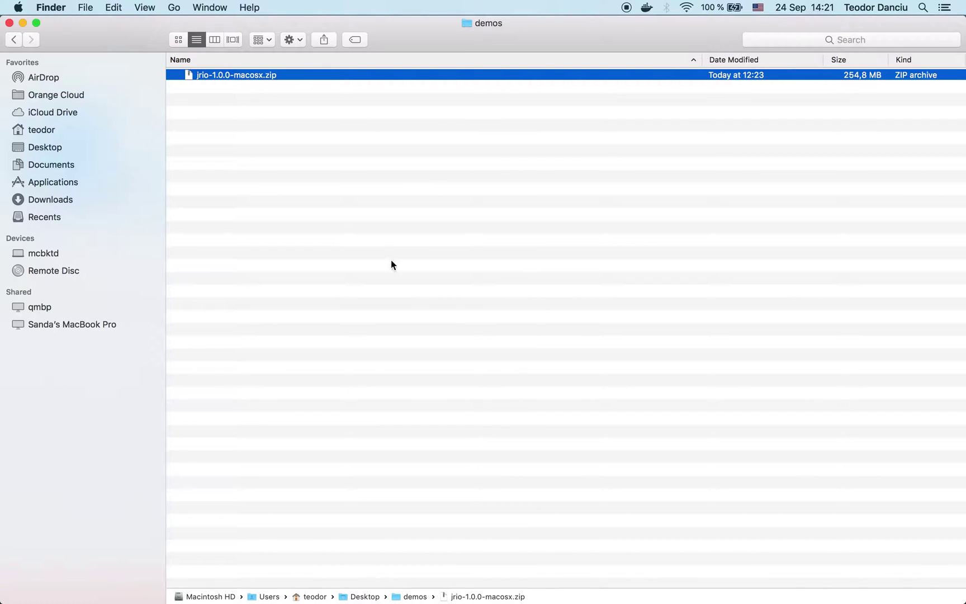
Step: Select jrio-1.0.0-macosx.zip in the demos folder and bring up its context menu
click(422, 282)
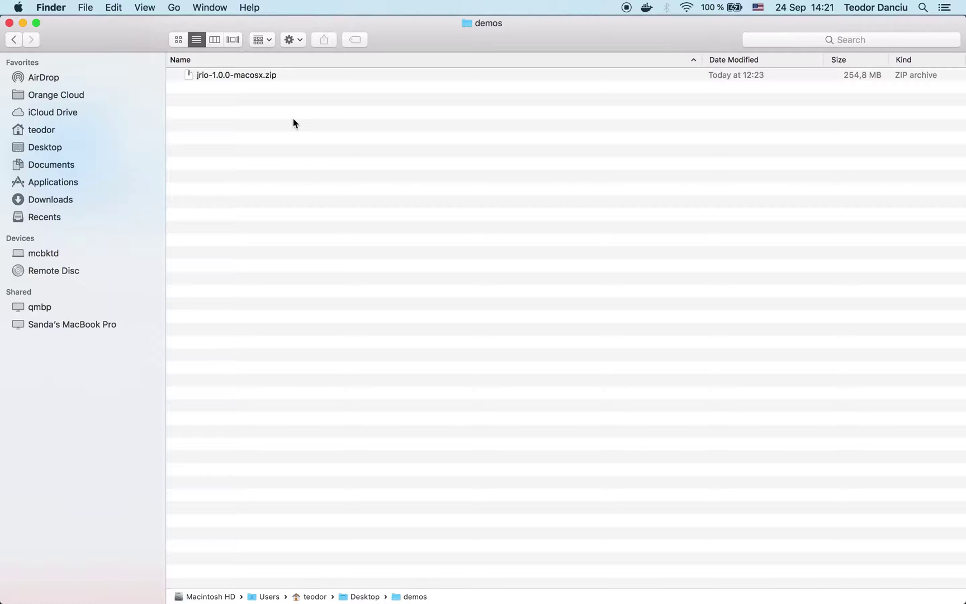
click(257, 78)
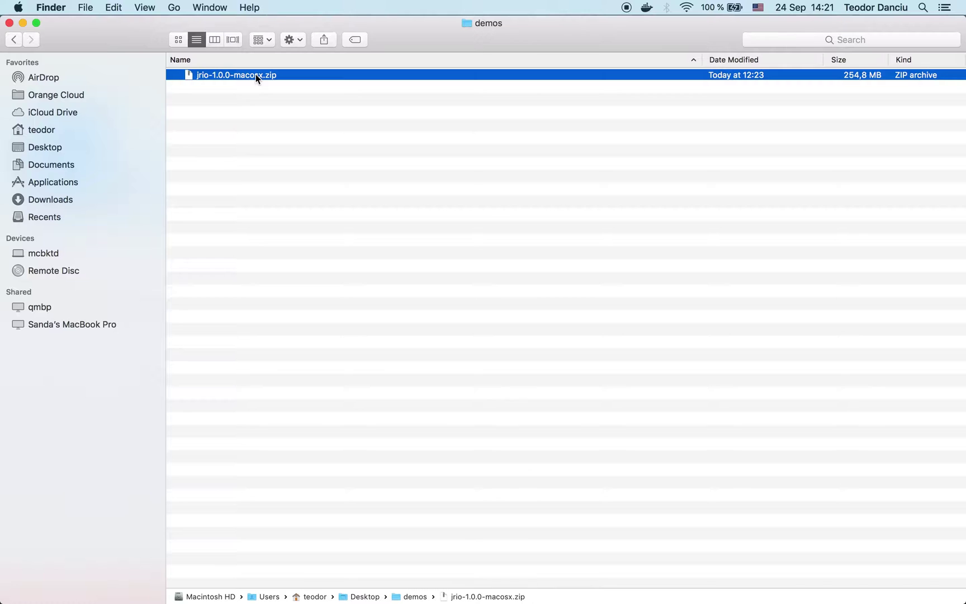
right_click(256, 74)
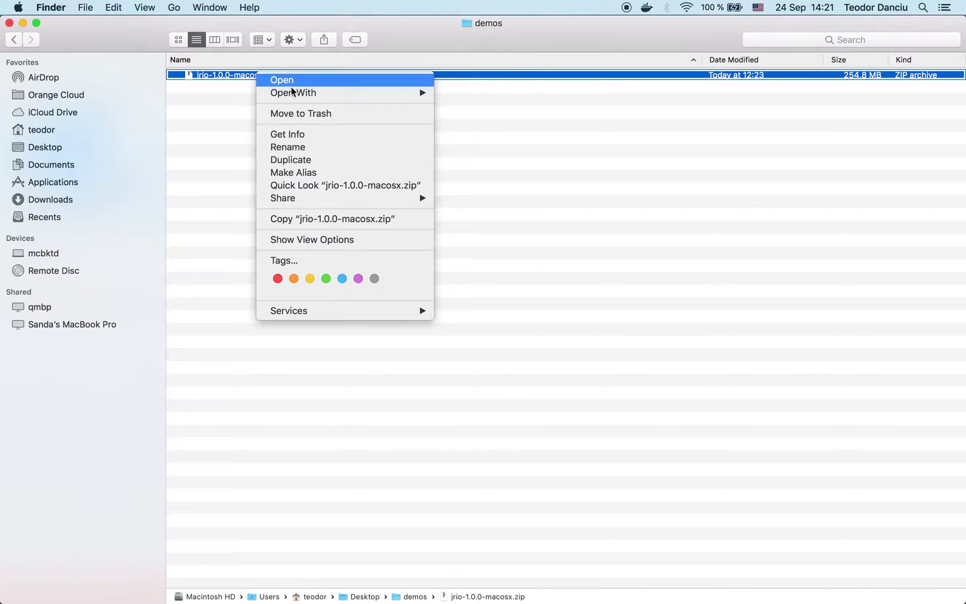
Step: Extract the archive with Archive Utility and expand the resulting jrio-1.0.0 folder
mouse_move(319, 92)
click(488, 93)
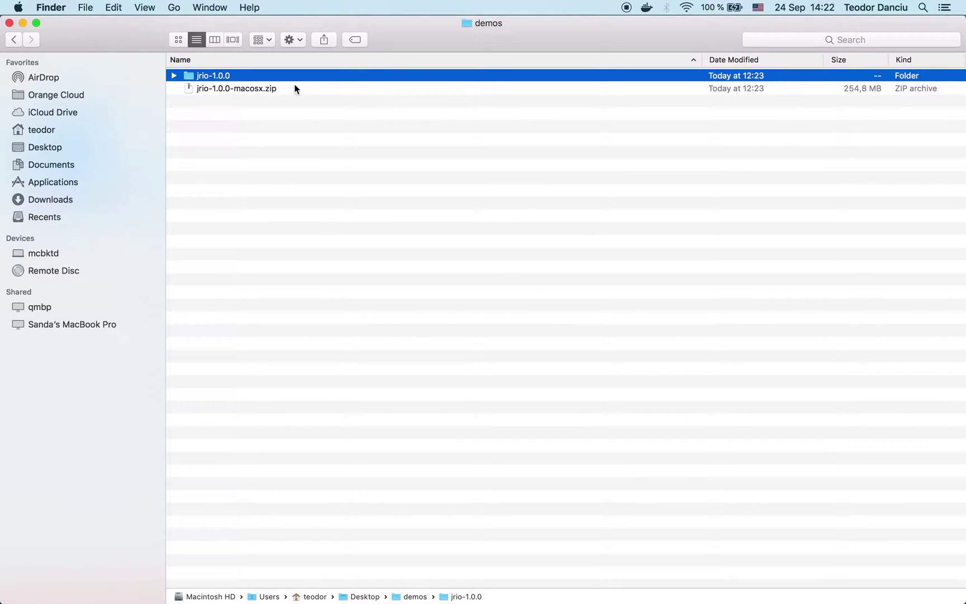
click(174, 76)
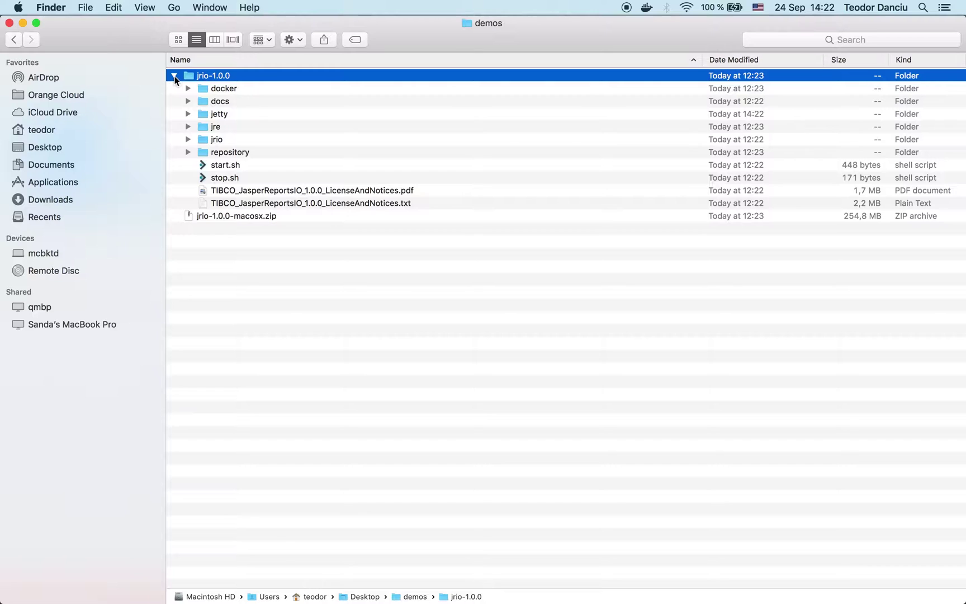
Step: Expand docs to view JasperReports-IO-User-Guide.pdf, then collapse docs again
click(188, 102)
click(219, 101)
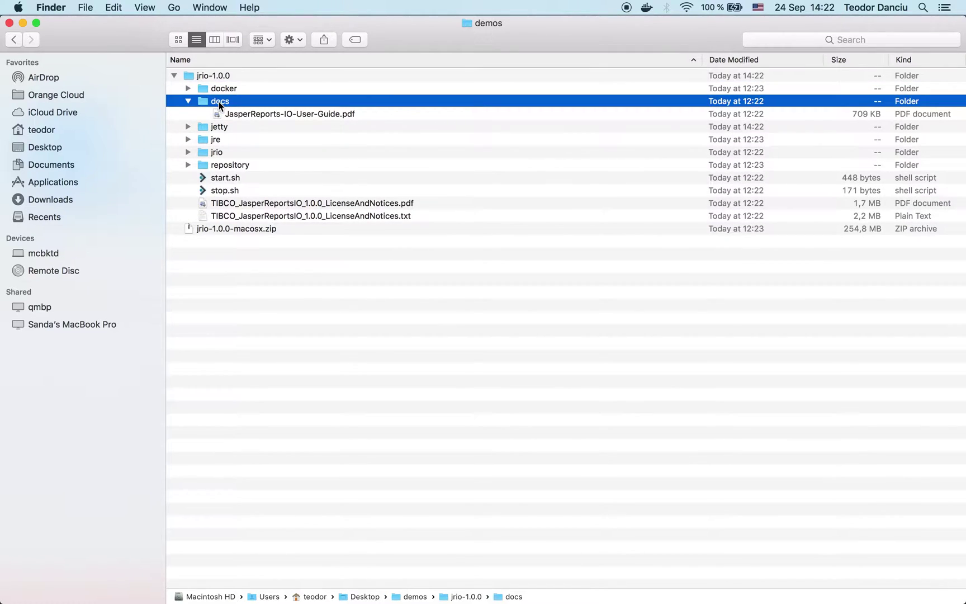
click(271, 115)
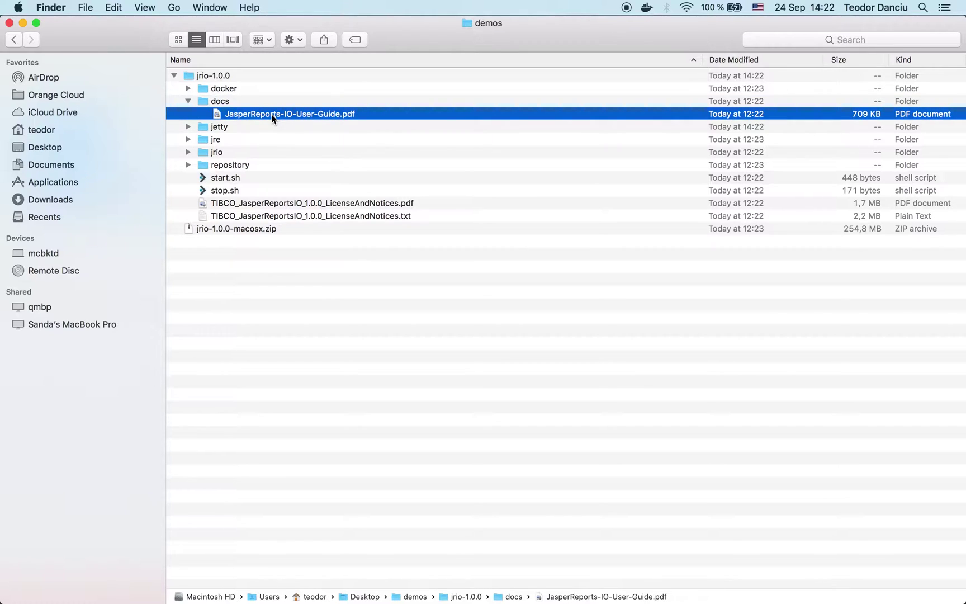
click(188, 101)
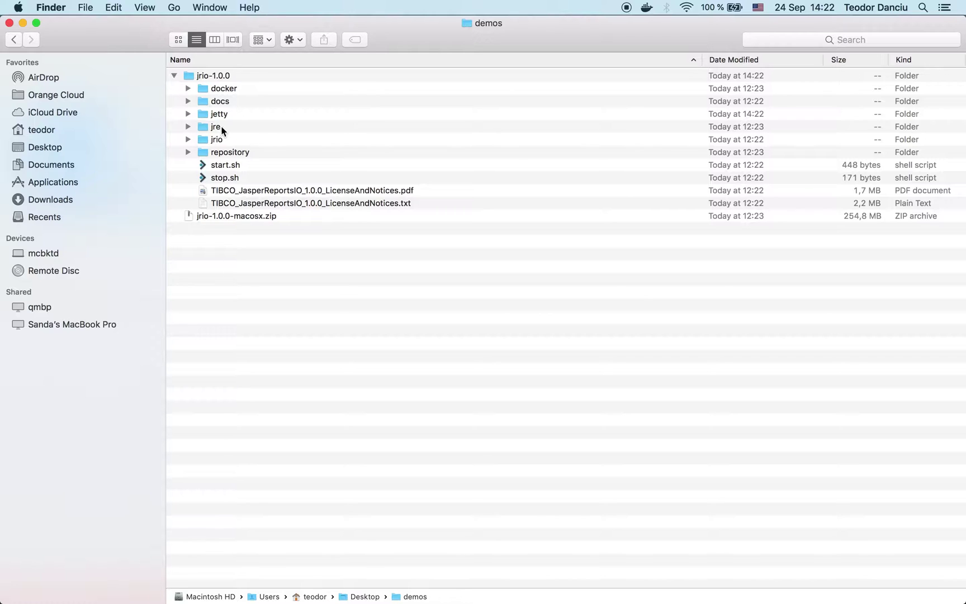
Step: Briefly expand and collapse the jre and jetty folders to check their contents
click(189, 126)
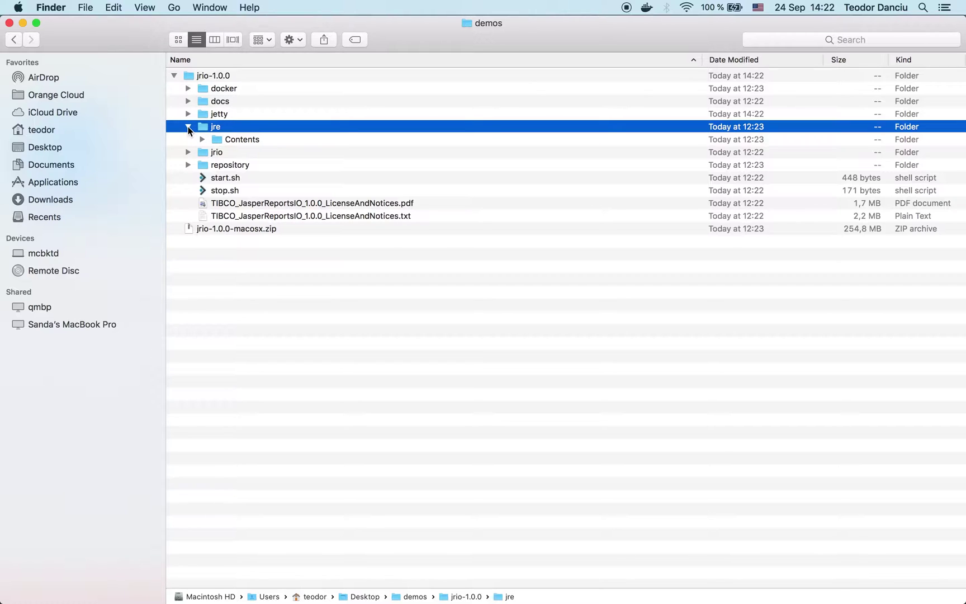
click(188, 126)
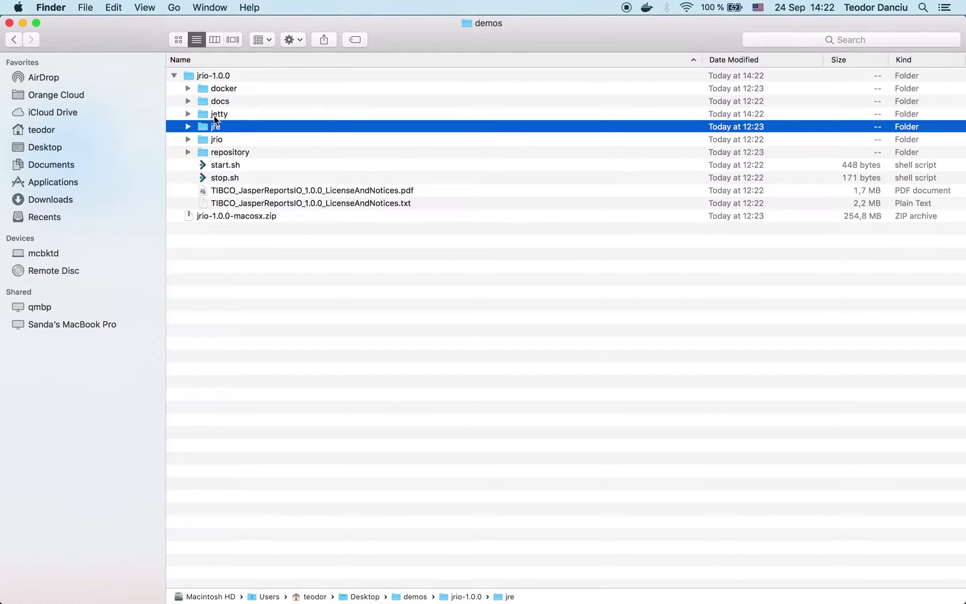
click(188, 114)
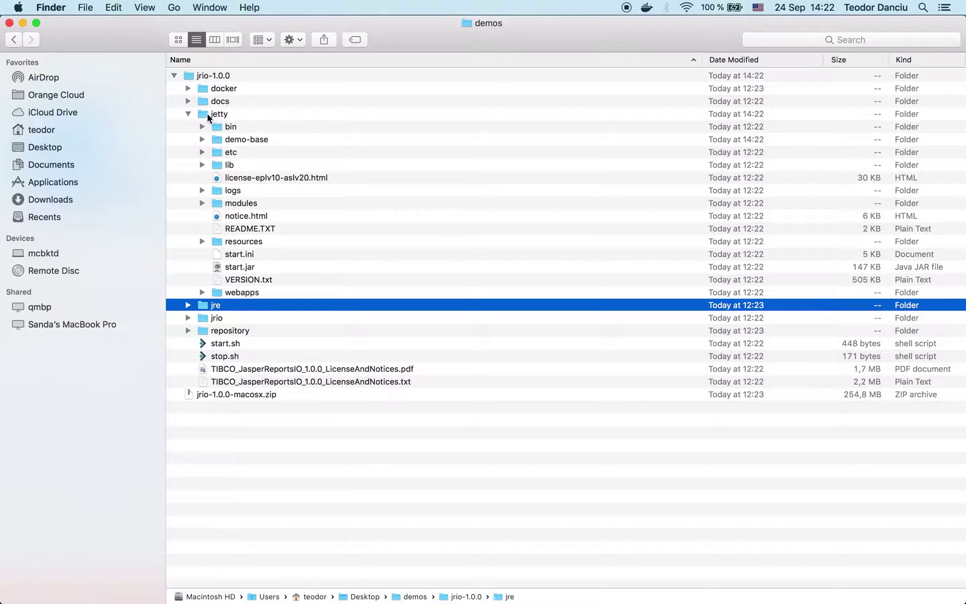
click(208, 115)
click(188, 113)
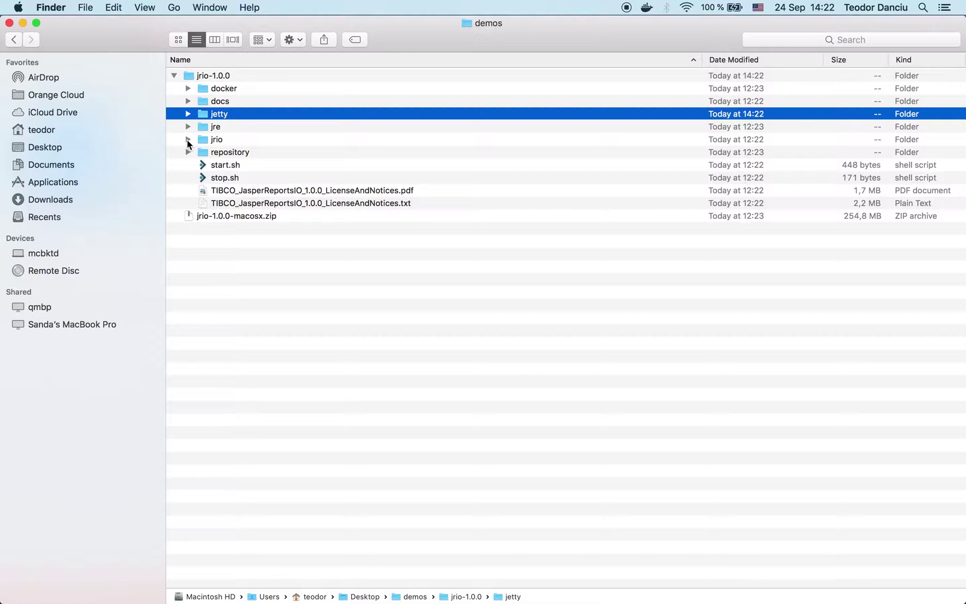
Step: Expand jrio, its webapps folder, and the jrio web app to show WEB-INF
click(219, 138)
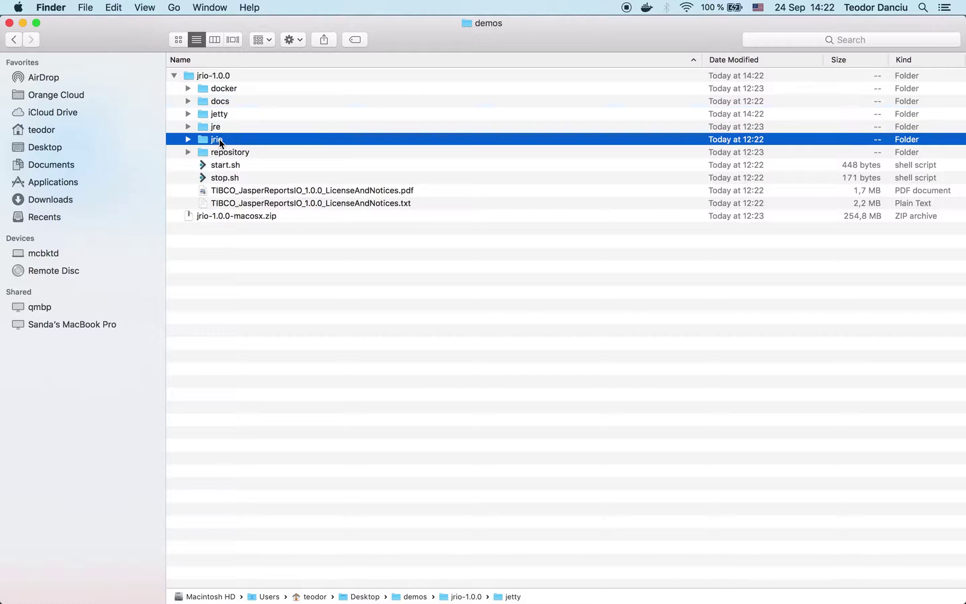
click(189, 140)
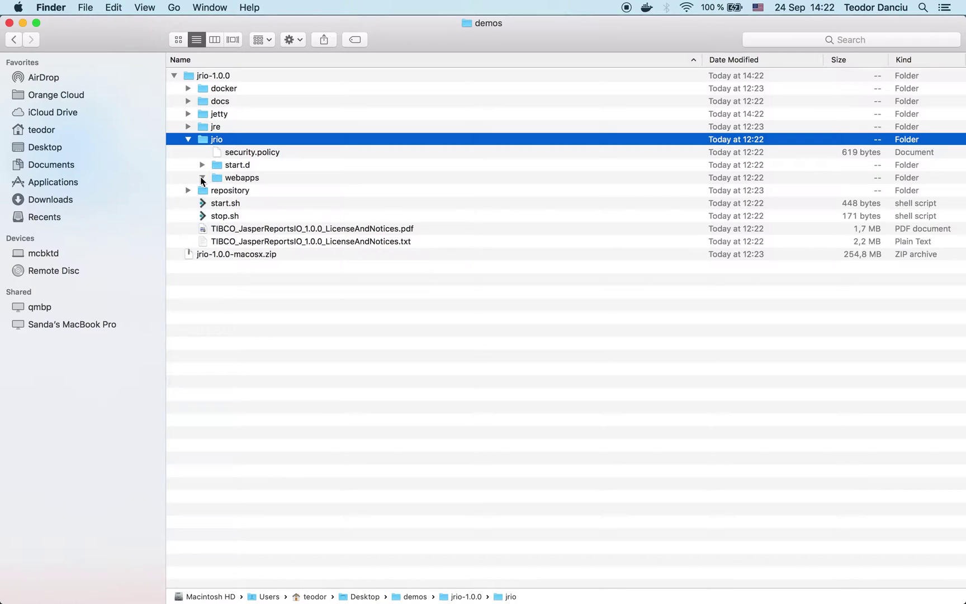
click(203, 177)
click(237, 179)
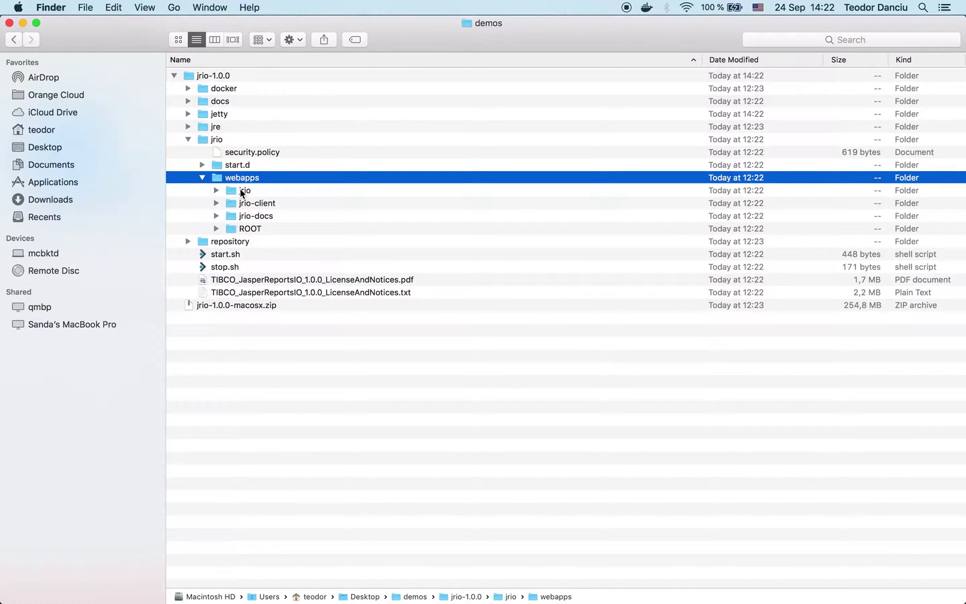
click(242, 192)
click(216, 190)
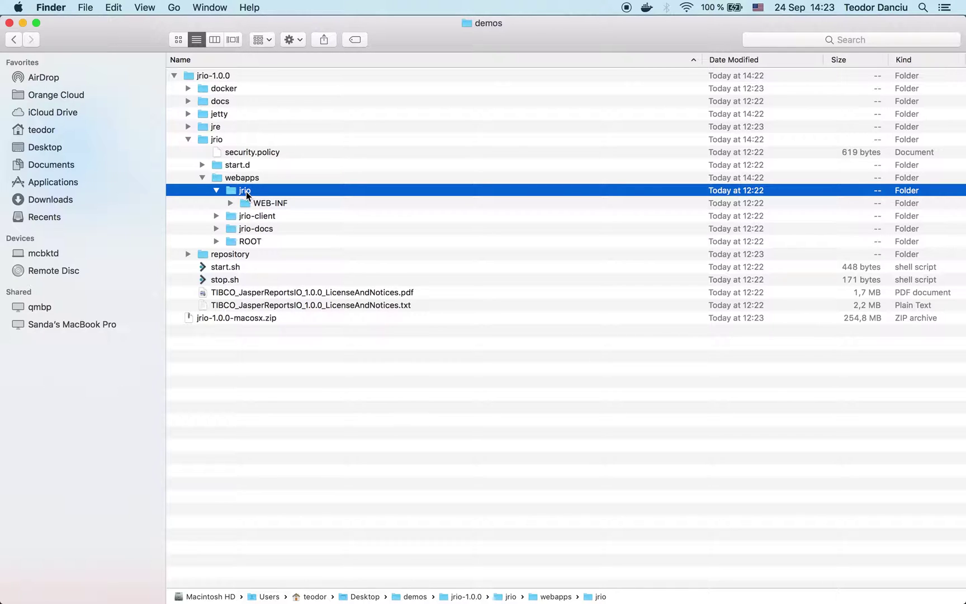
Step: Expand jrio-docs and jrio-client to inspect them, then collapse the jrio folder
click(254, 231)
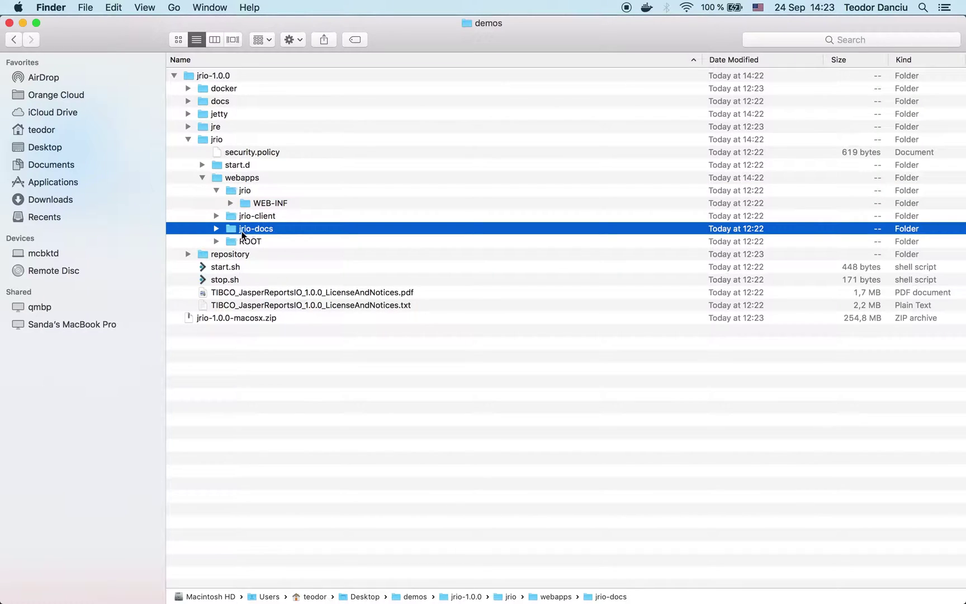
click(216, 229)
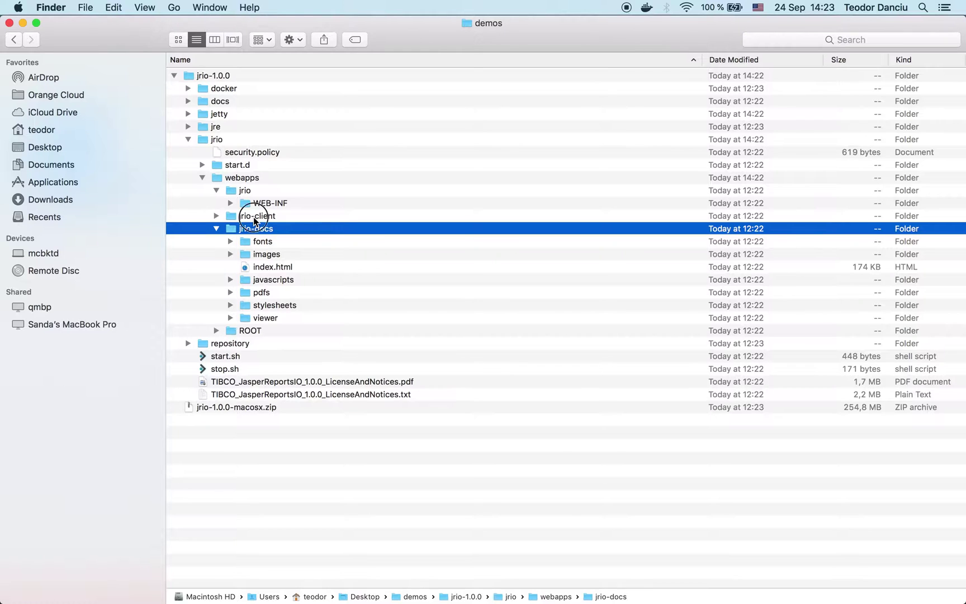
click(254, 216)
click(216, 216)
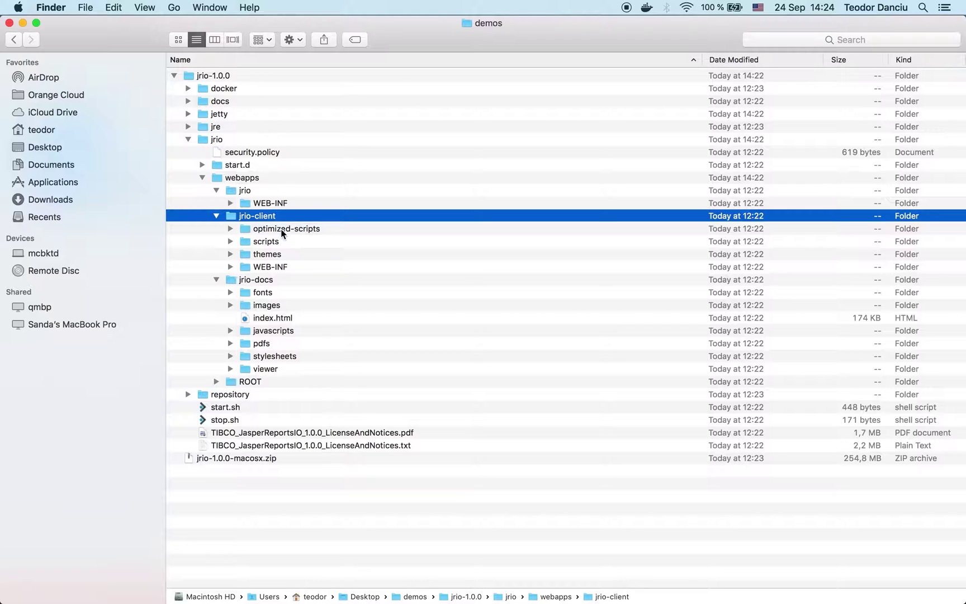
click(189, 140)
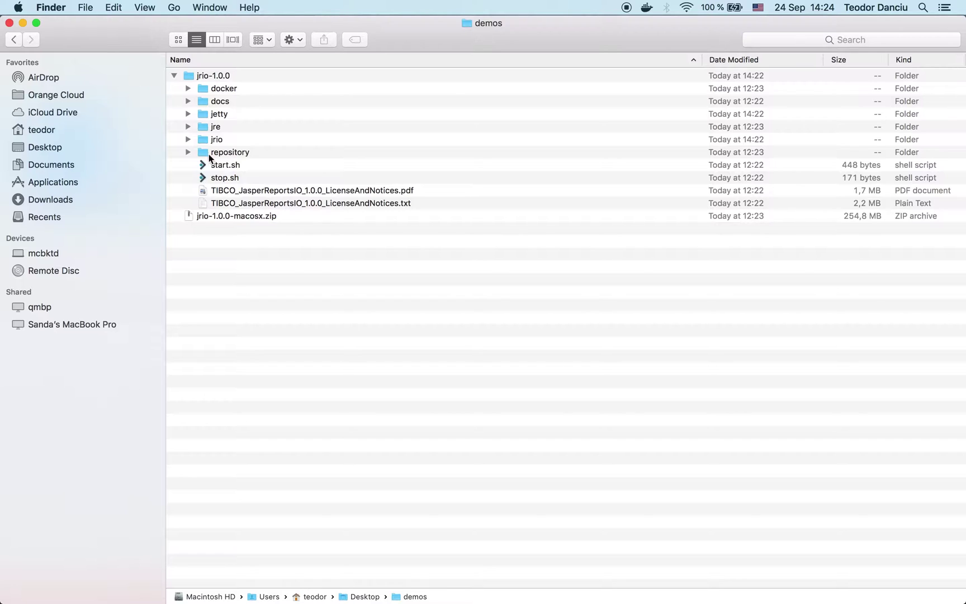
click(188, 152)
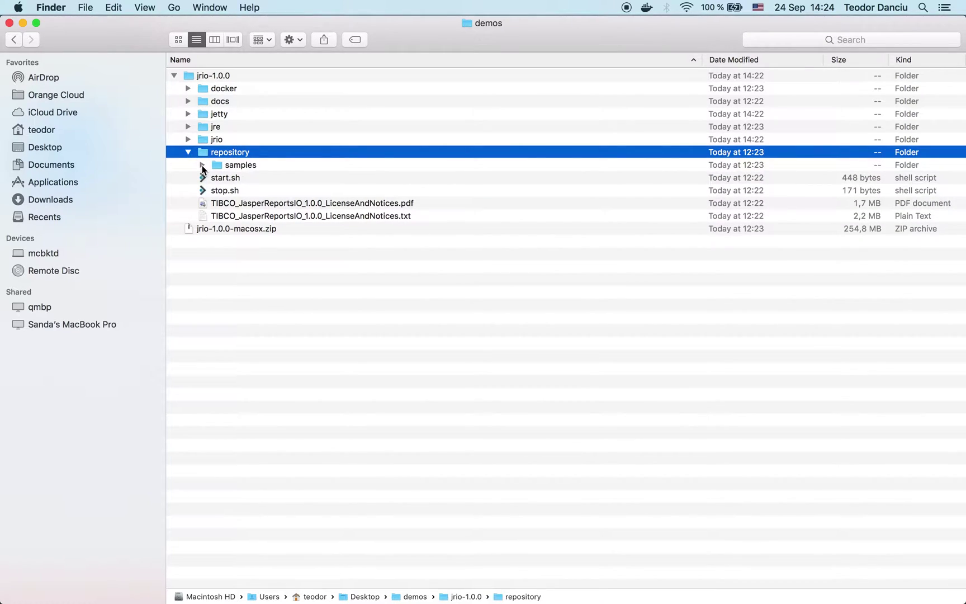
click(201, 165)
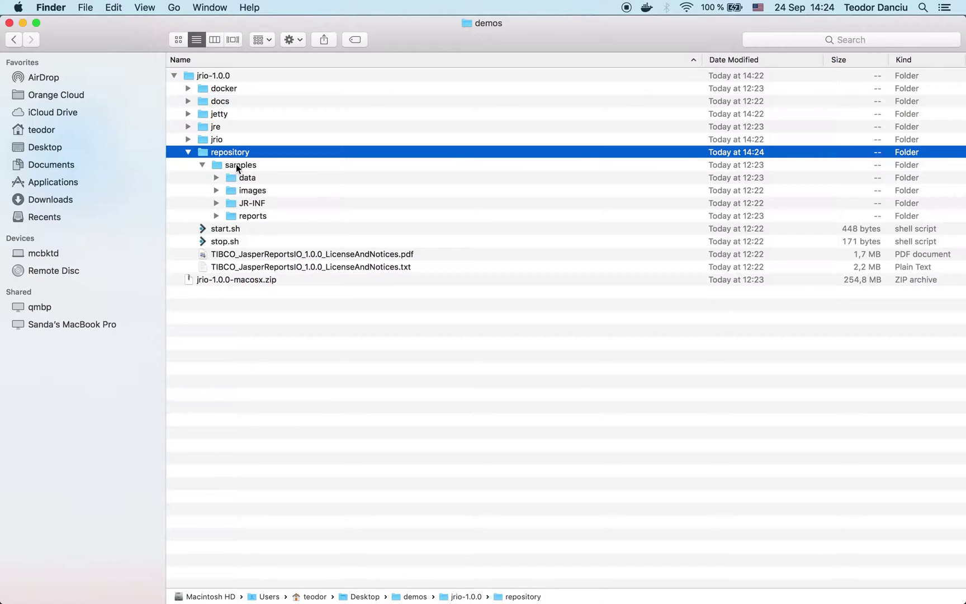
click(217, 216)
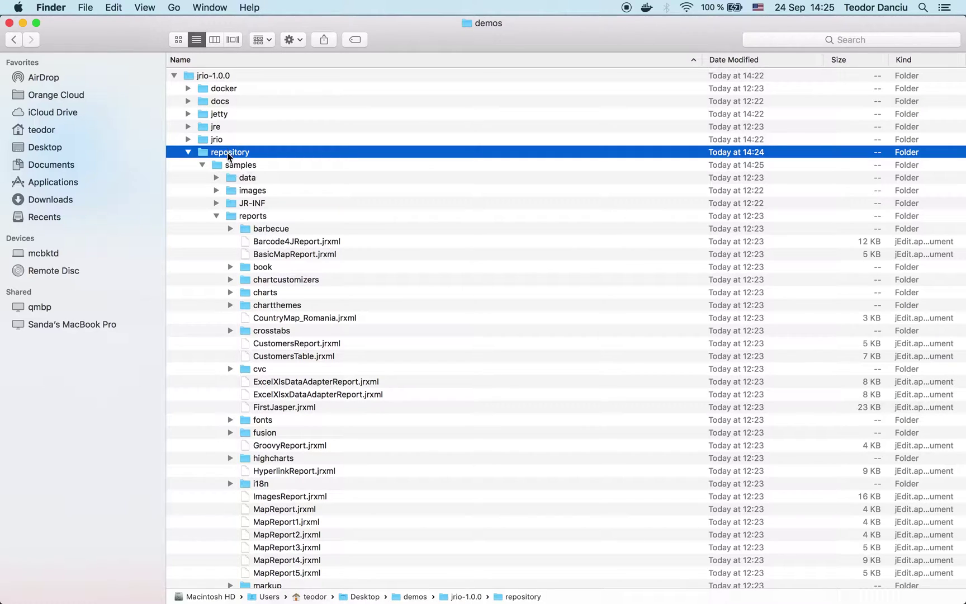
click(202, 165)
click(188, 152)
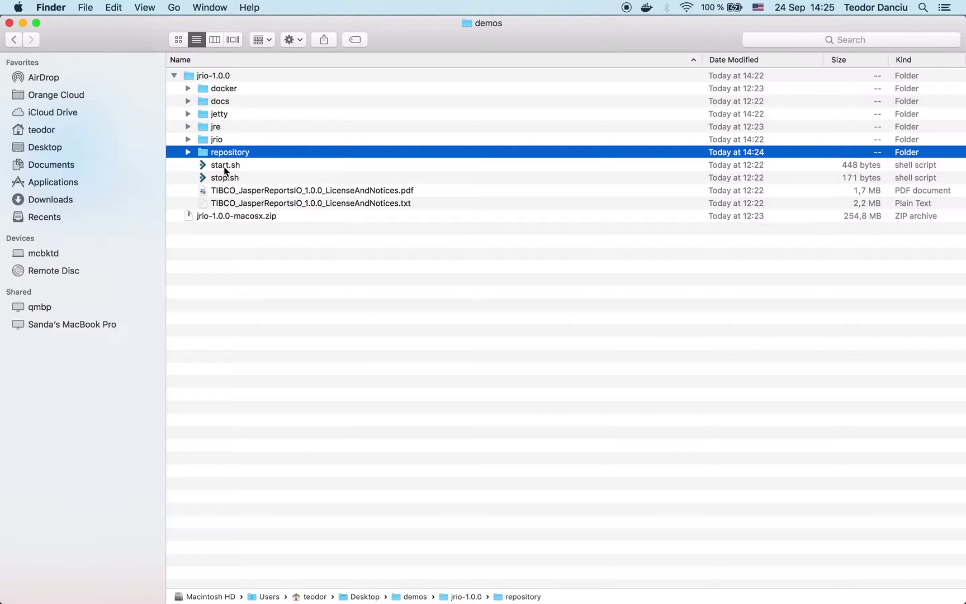
click(225, 167)
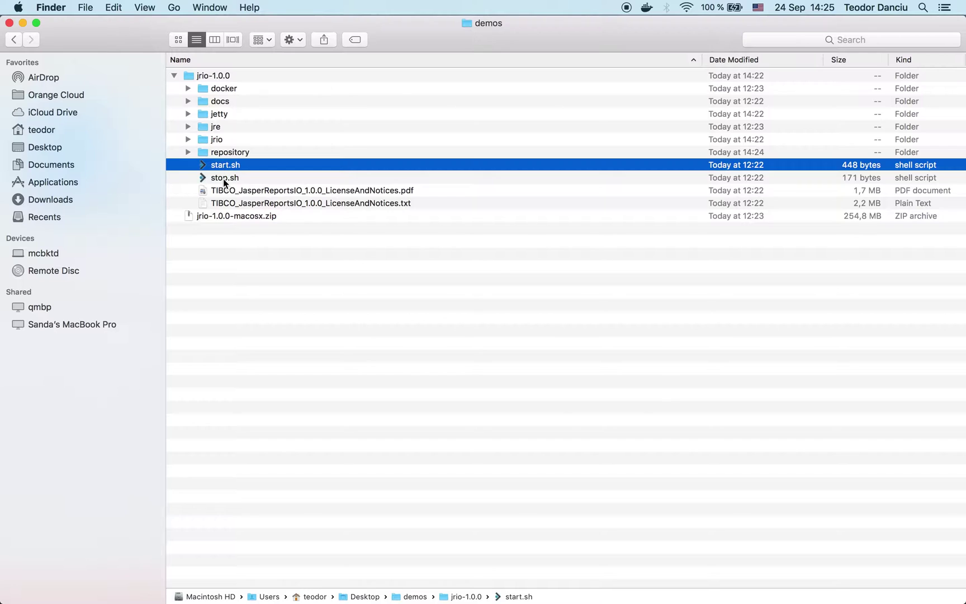
Step: Select start.sh and open it with jEdit.app from its context menu
click(224, 178)
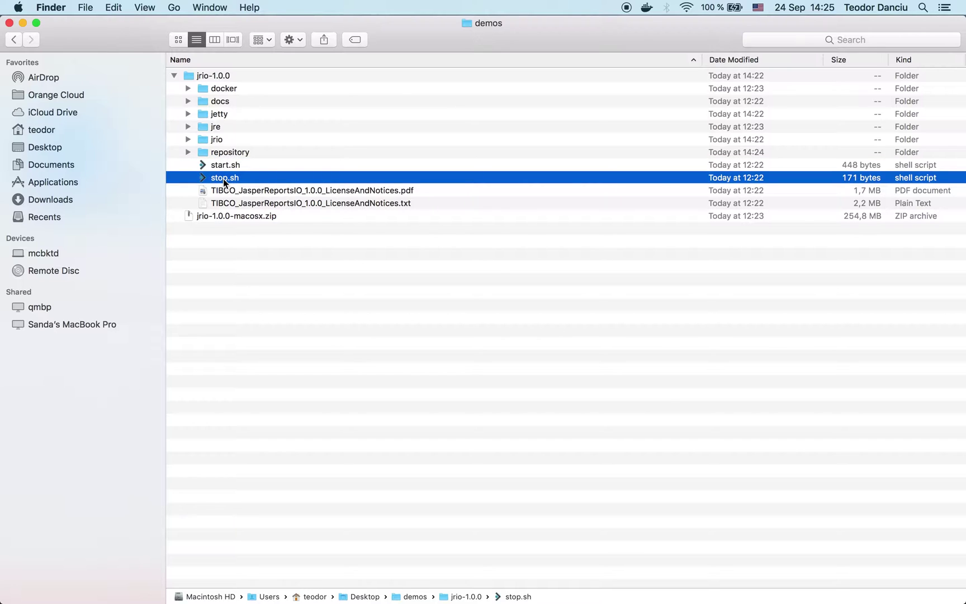
click(222, 165)
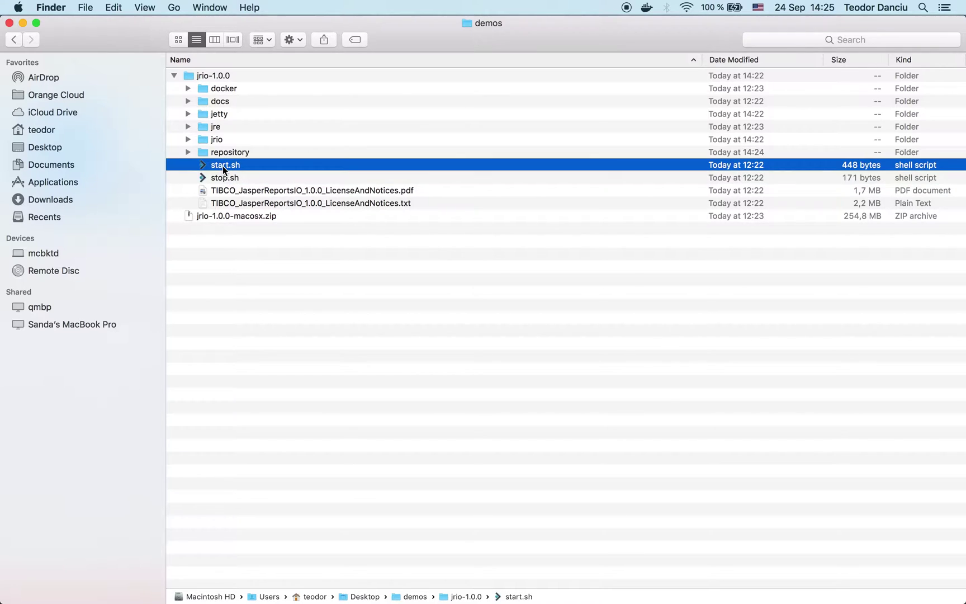
right_click(223, 166)
mouse_move(283, 185)
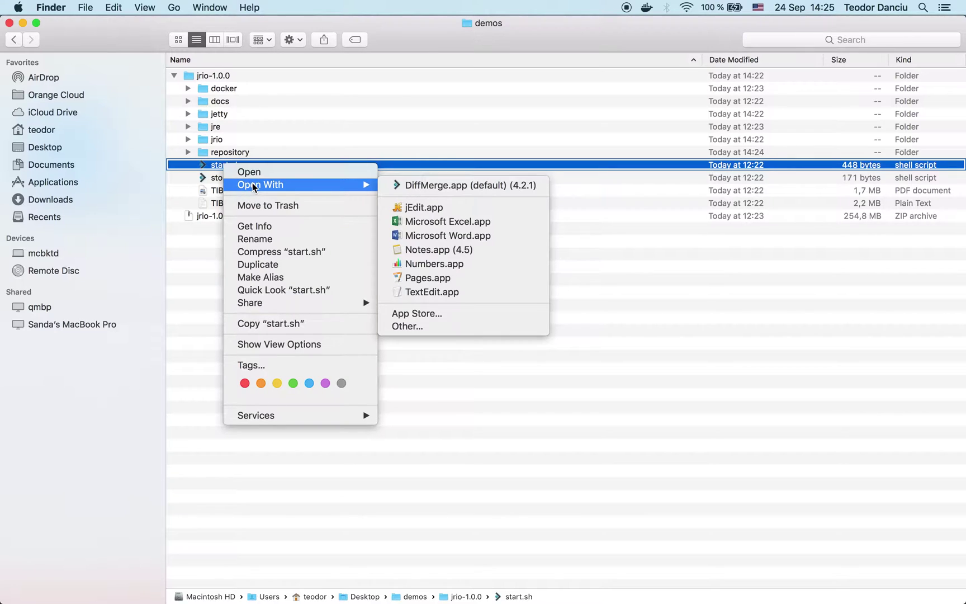
click(416, 208)
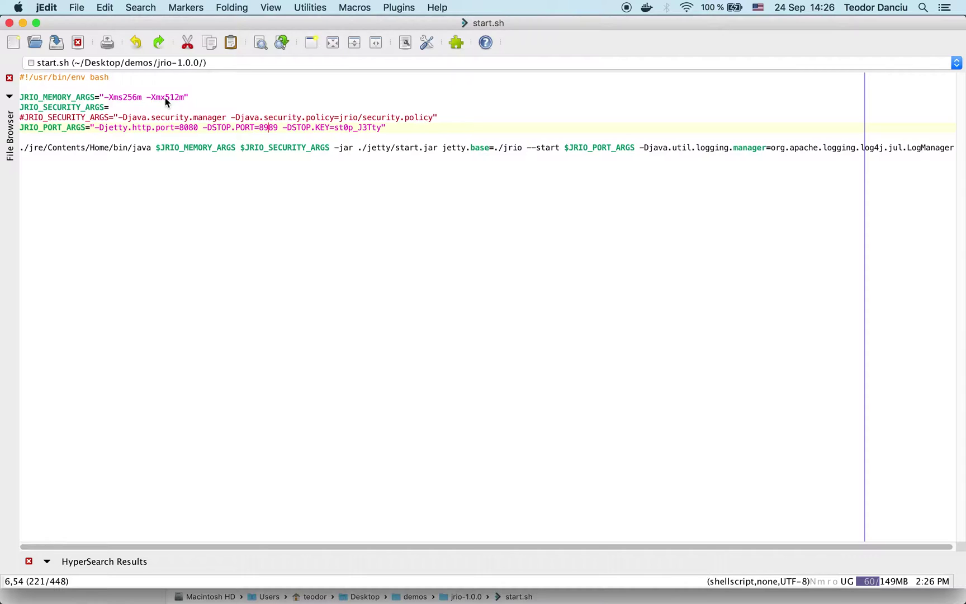
drag(166, 98, 179, 101)
click(182, 99)
click(126, 98)
drag(129, 98, 135, 98)
Step: Place the cursor on the 8080 port line, then minimize the start.sh window
click(189, 129)
click(23, 23)
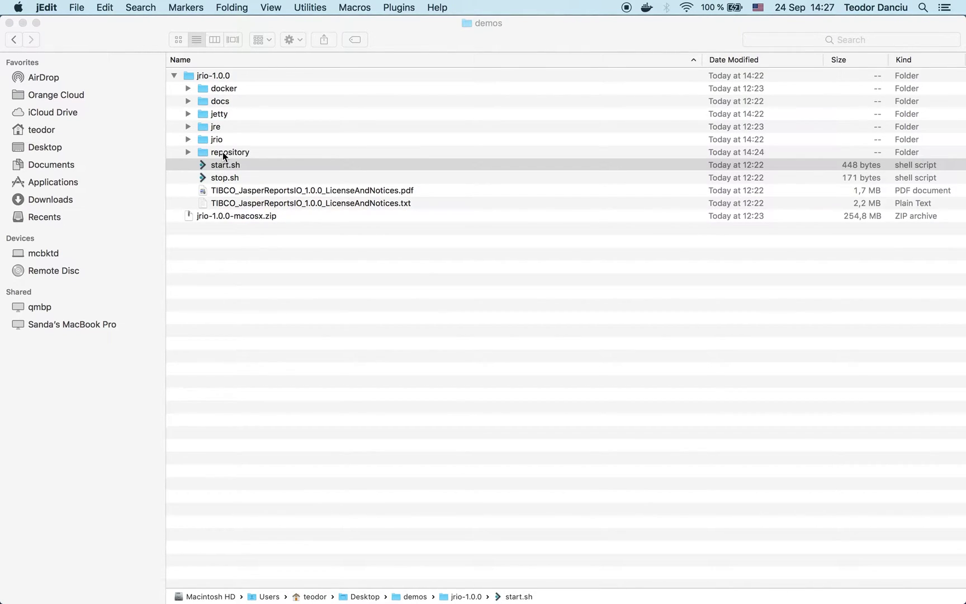
Step: Collapse jrio-client and jrio-docs, then expand jrio > webapps > jrio > WEB-INF
click(187, 140)
click(188, 140)
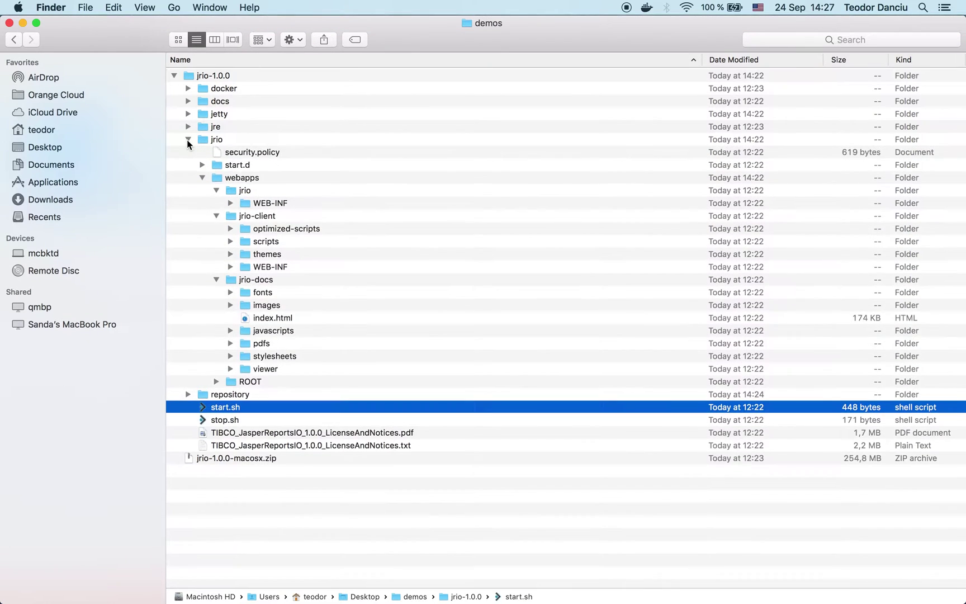
click(216, 217)
click(216, 228)
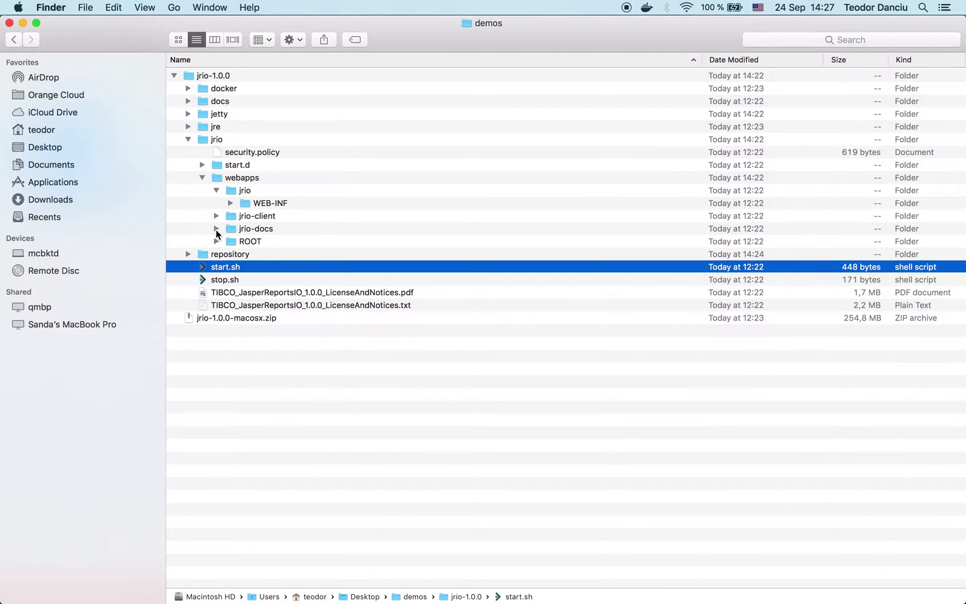
click(245, 192)
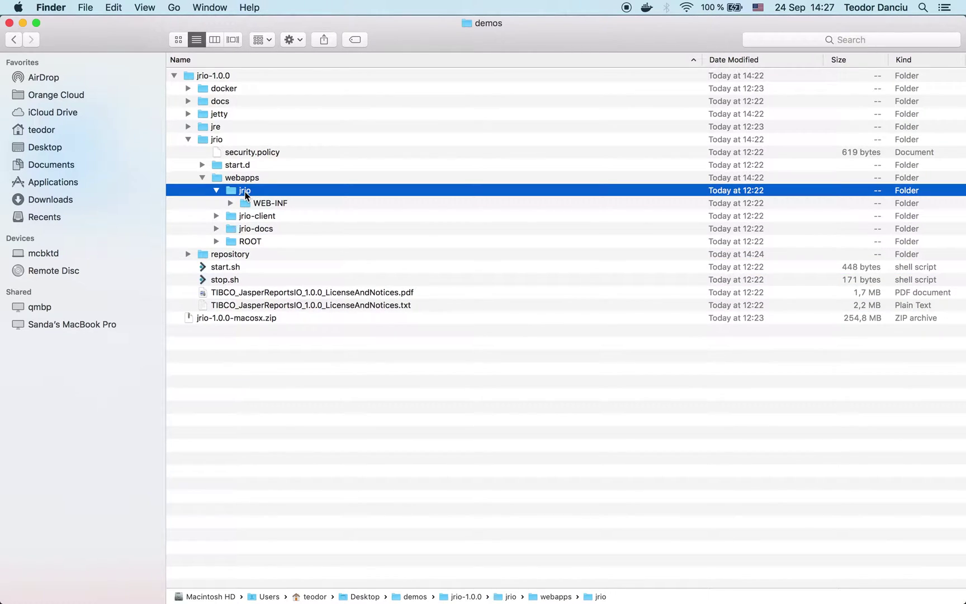
click(262, 205)
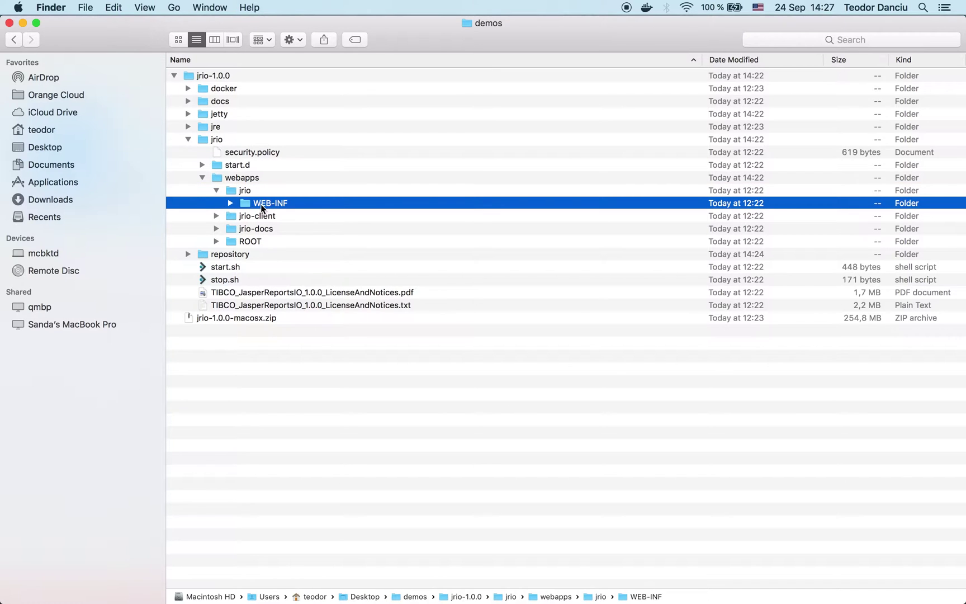
click(230, 203)
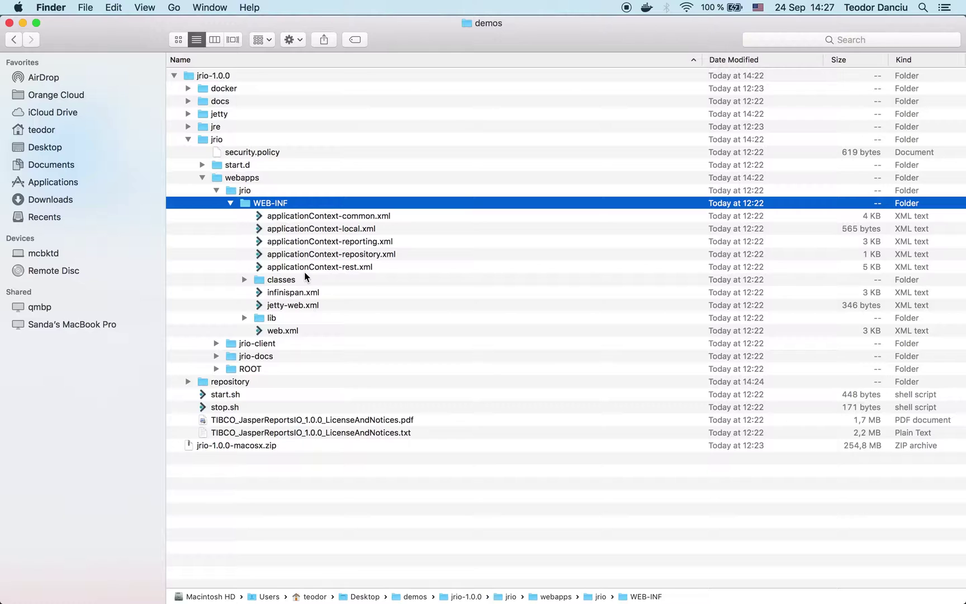
Step: Open applicationContext-repository.xml with jEdit.app
click(328, 256)
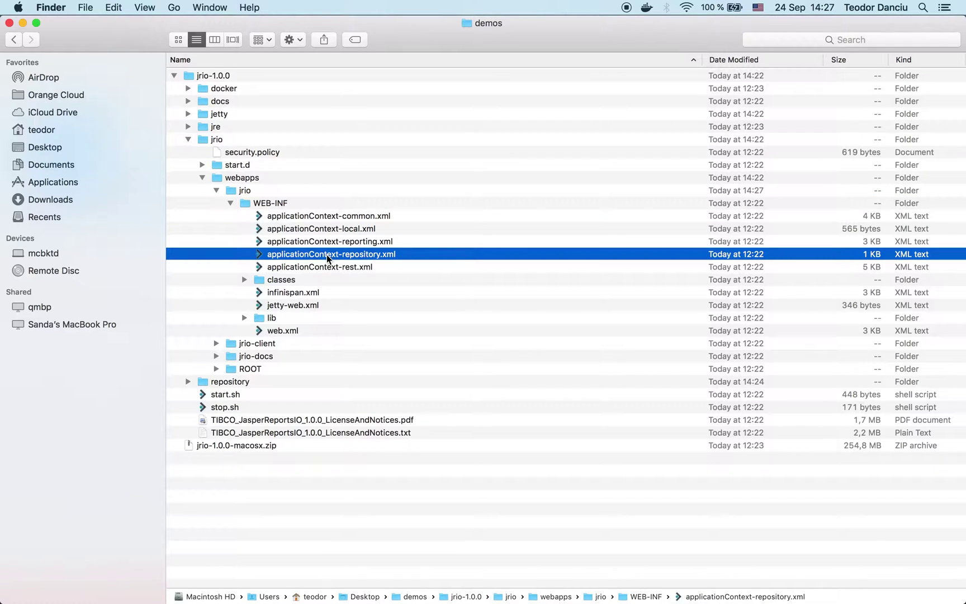
right_click(329, 258)
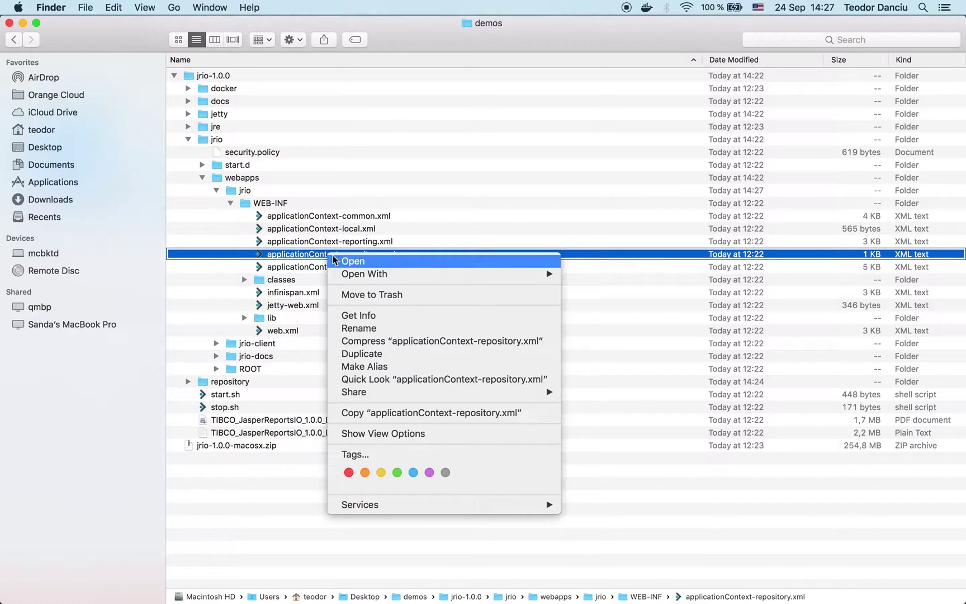
mouse_move(386, 274)
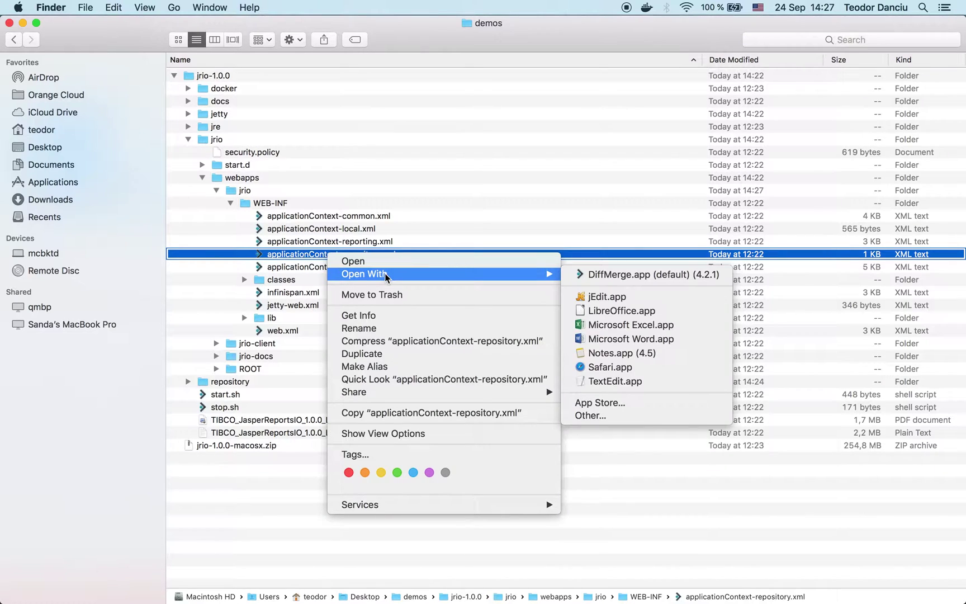
click(599, 296)
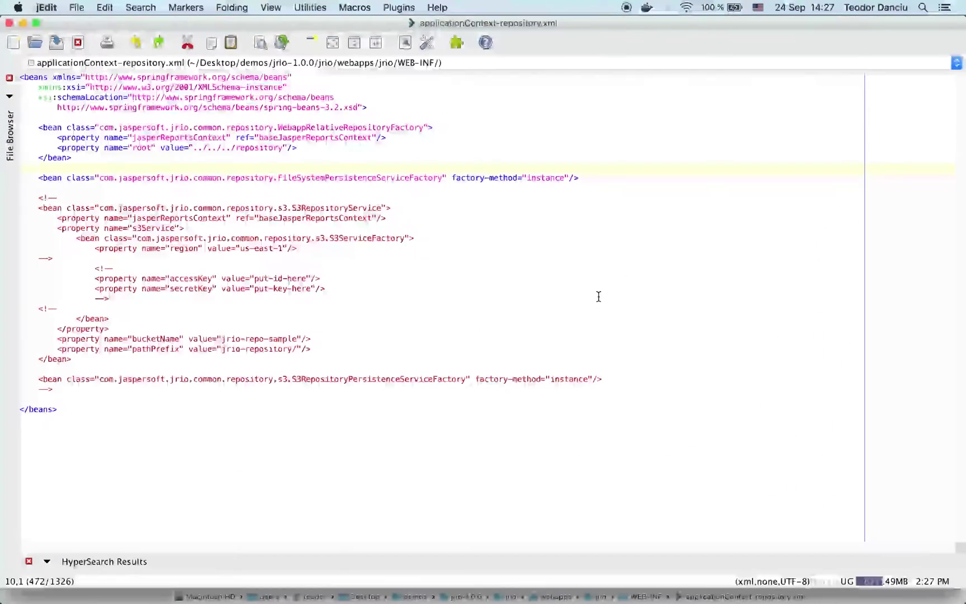
Step: Look over the repository bean and its root path value
click(296, 127)
click(300, 136)
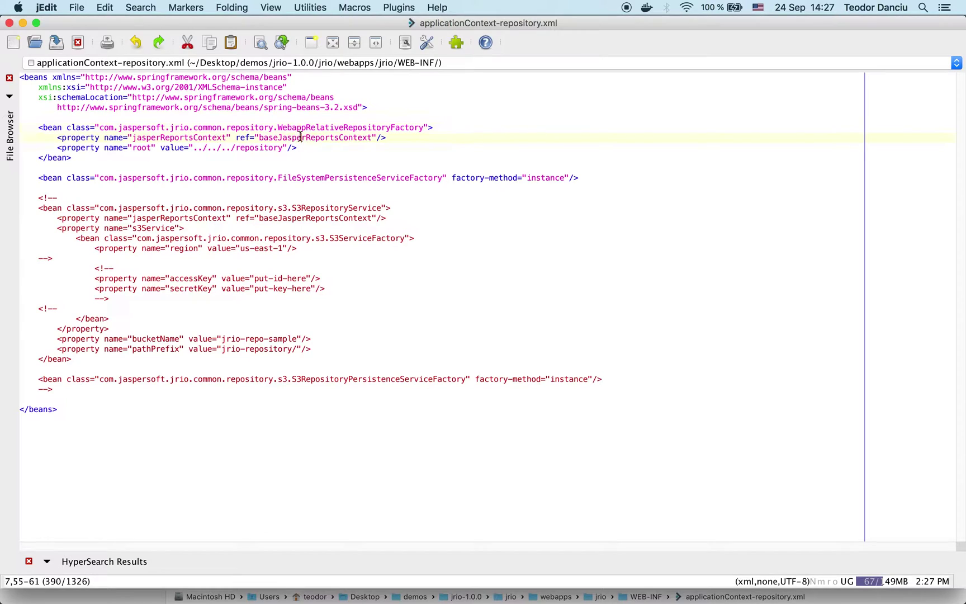
click(269, 145)
double_click(257, 148)
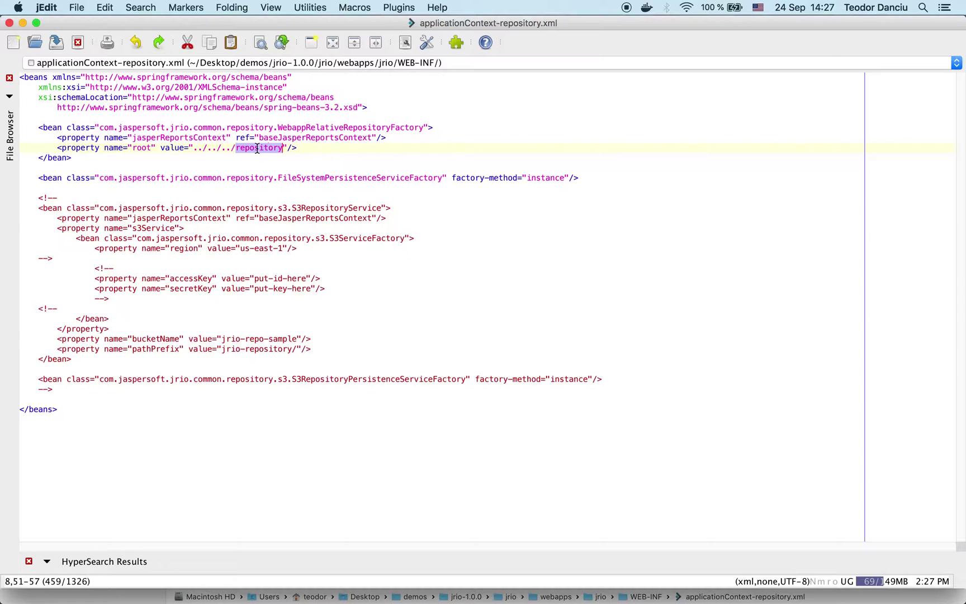
click(226, 148)
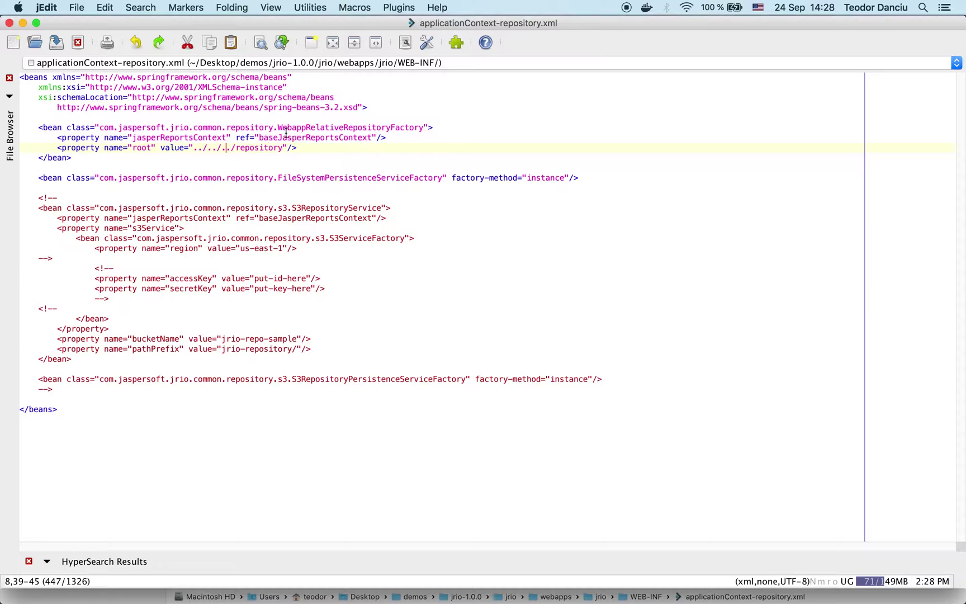
Step: Highlight the WebappRelativeRepository class and ../../../repository root path, then minimize the window
drag(276, 126, 390, 128)
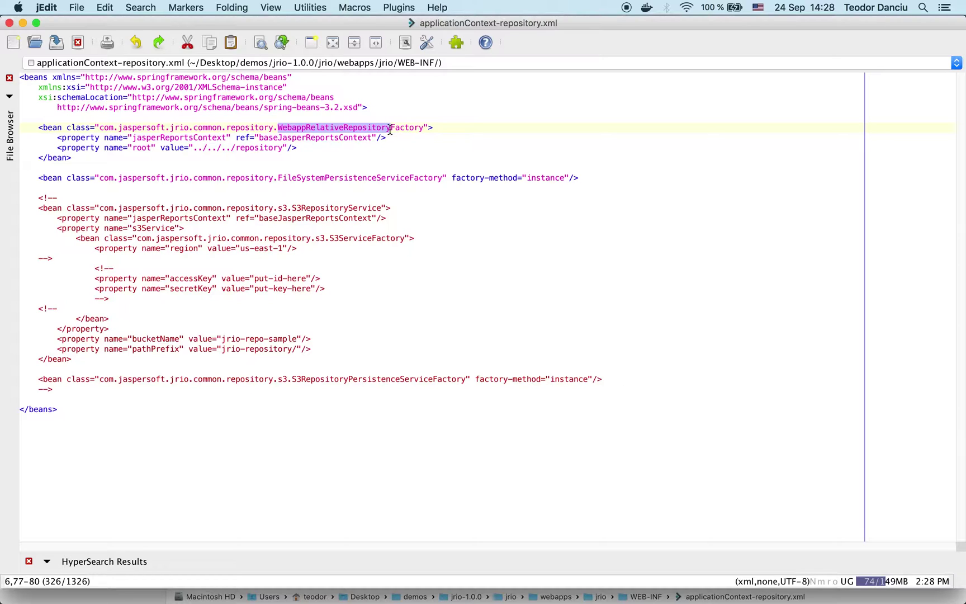
click(195, 147)
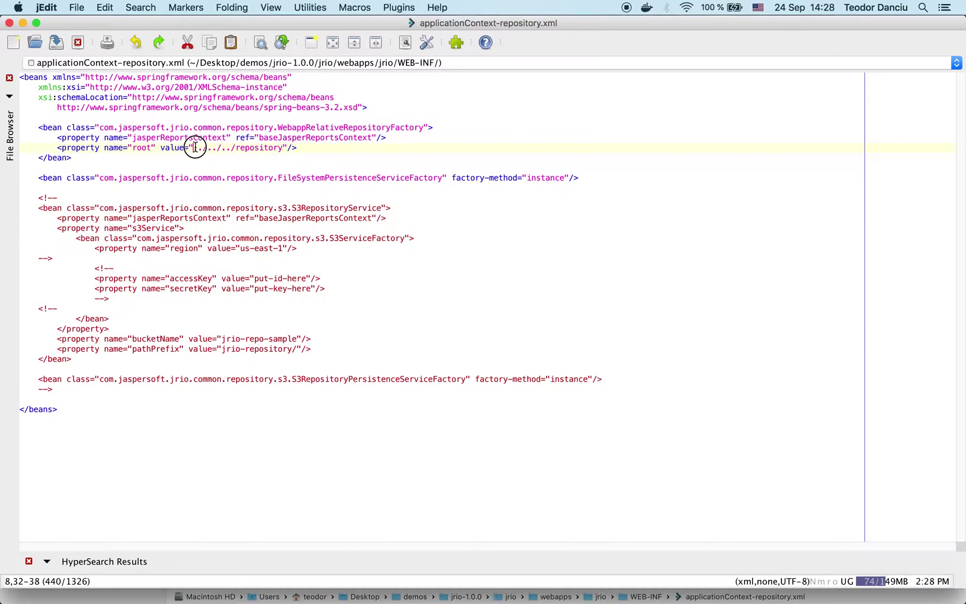
drag(195, 147, 277, 146)
click(284, 147)
drag(194, 148, 280, 146)
click(283, 147)
click(23, 24)
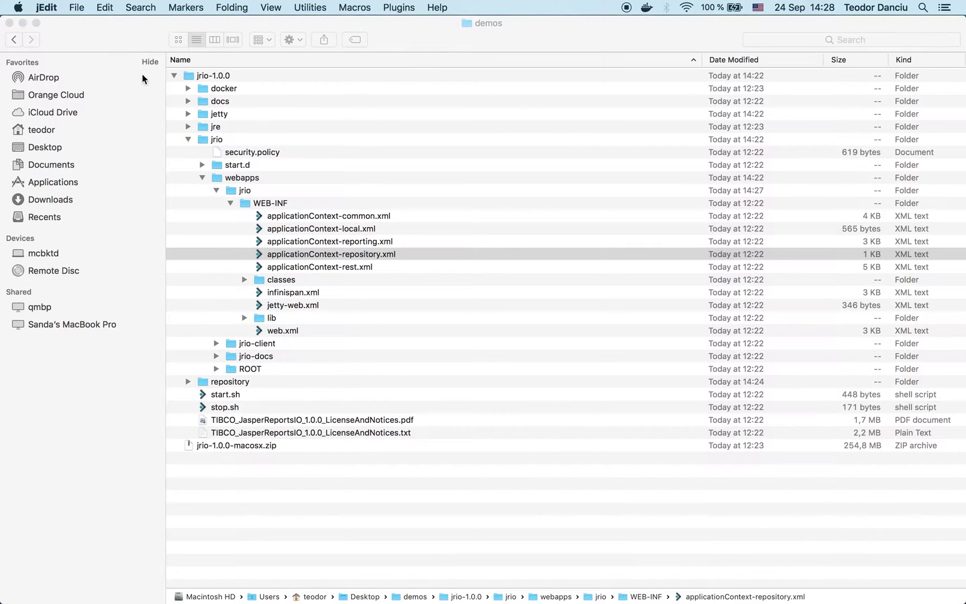
Step: Expand docker and open its applicationContext-repository.xml with jEdit.app
click(189, 90)
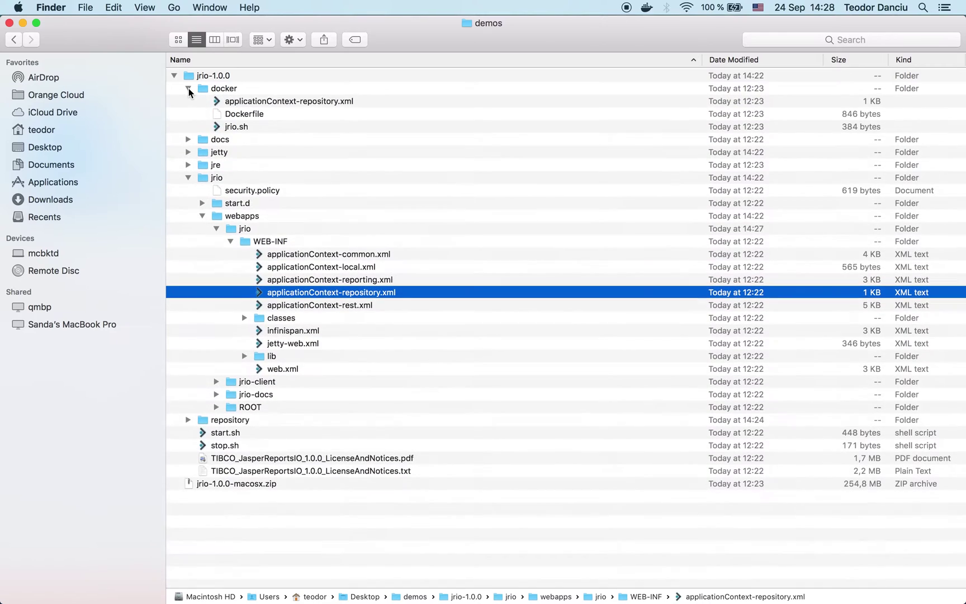
click(262, 102)
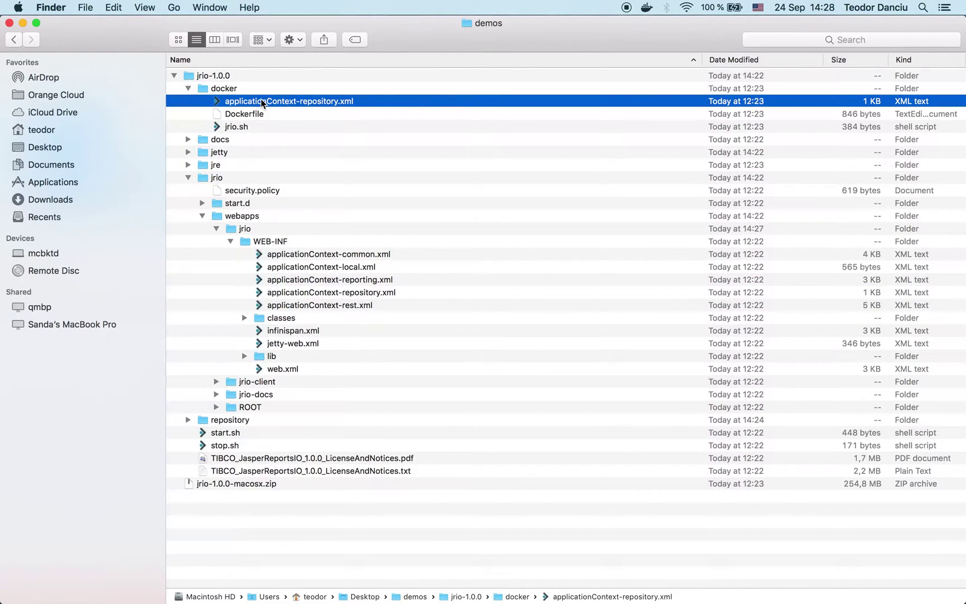
right_click(262, 102)
mouse_move(402, 118)
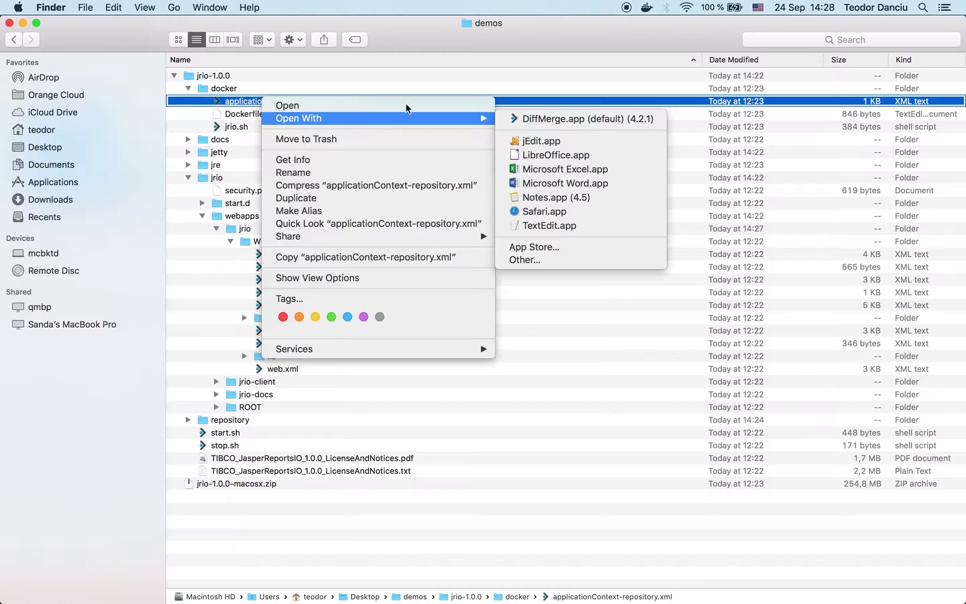
click(540, 142)
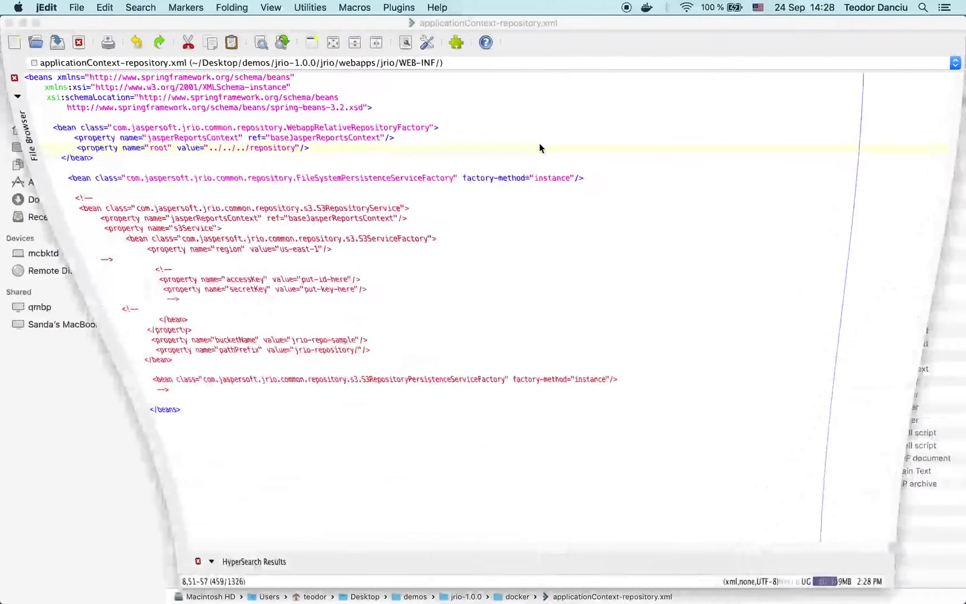
click(494, 154)
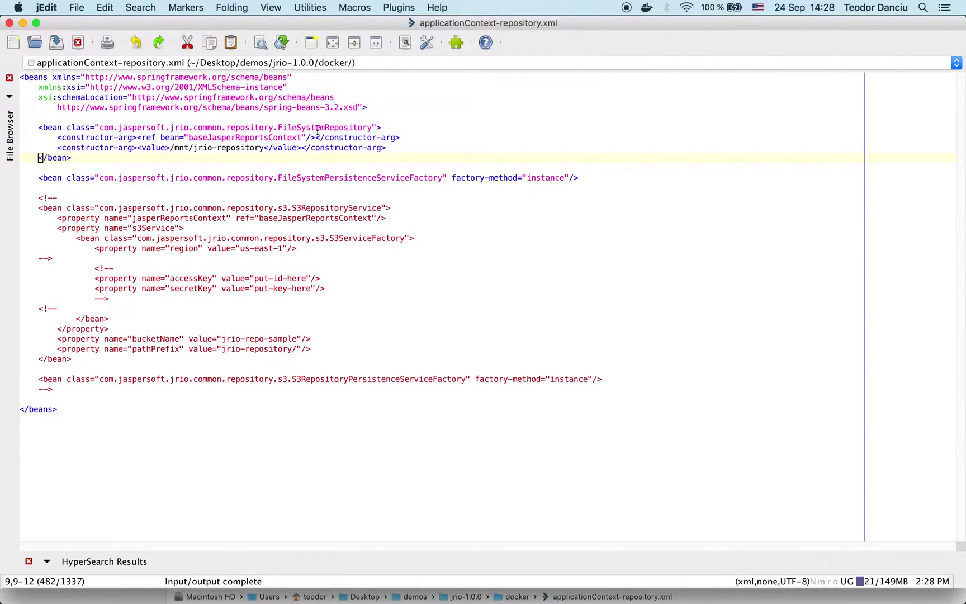
Step: Inspect the FileSystemRepository class name and its /mnt/jrio-repository path
double_click(299, 128)
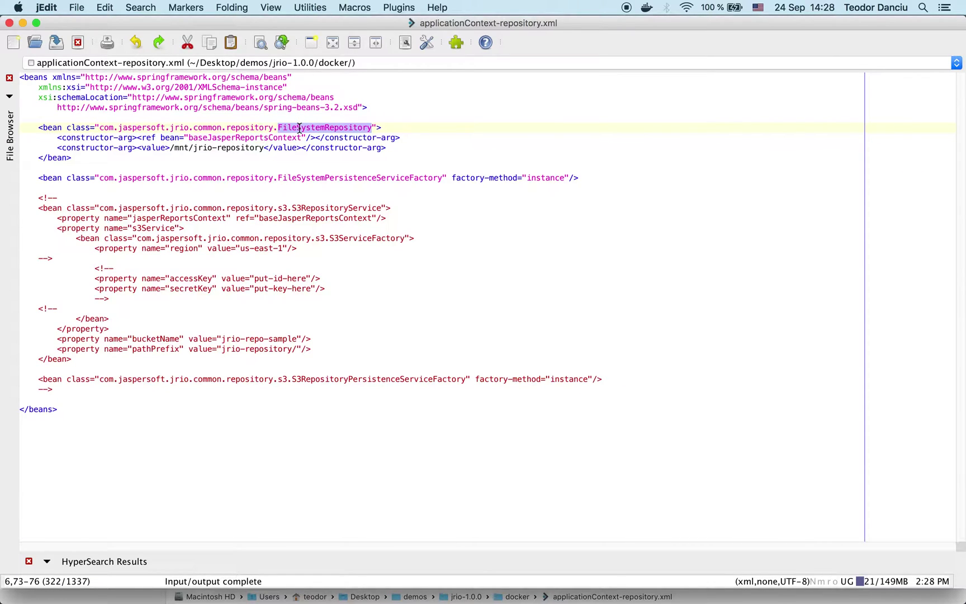
click(250, 148)
drag(171, 148, 262, 148)
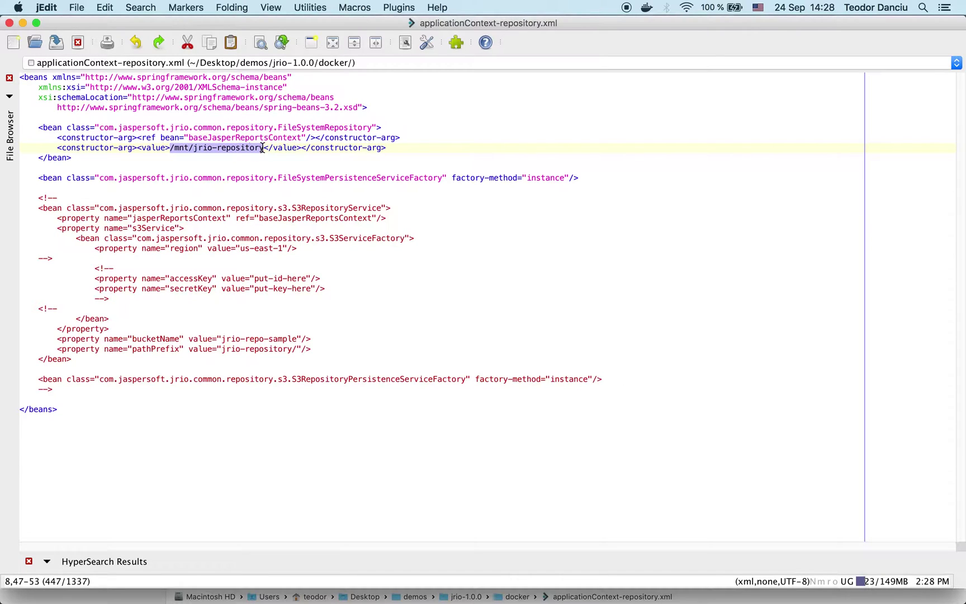
double_click(305, 127)
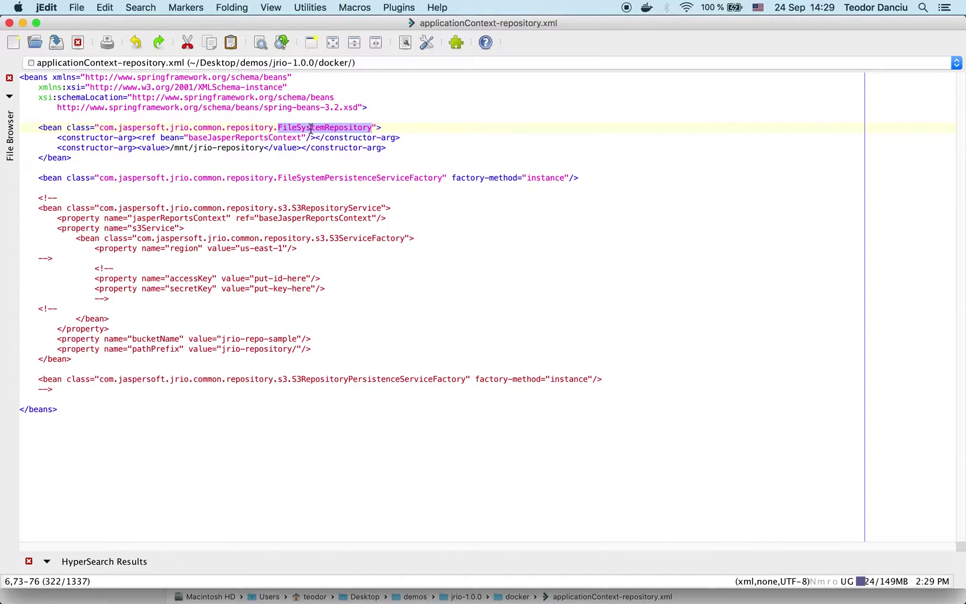
click(247, 128)
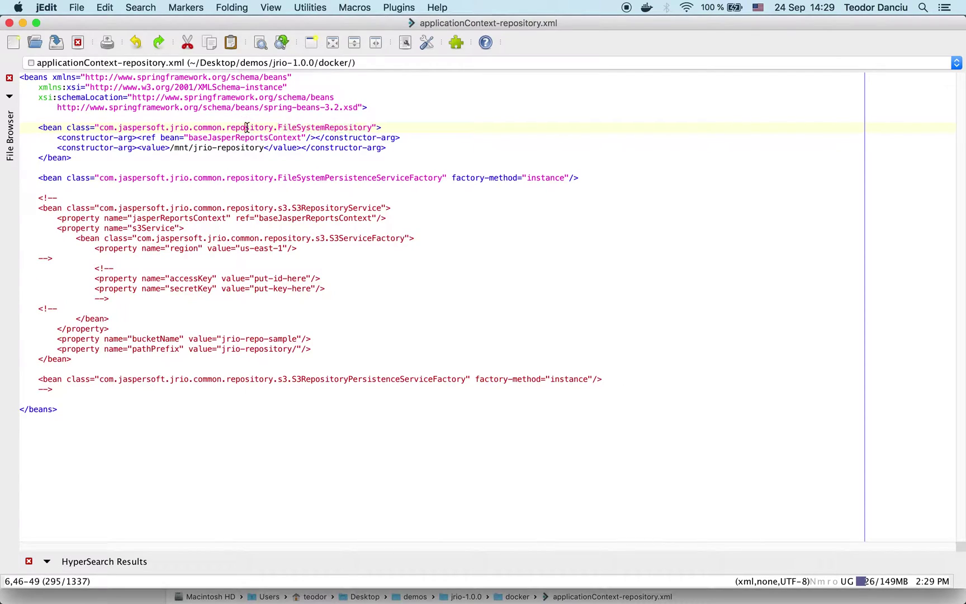
Step: Select the FileSystemRepository bean block on lines 6–10 and copy it with Cmd+C
key(alt+Left)
key(alt+Left)
key(alt+Left)
key(alt+Left)
key(alt+Left)
key(alt+Left)
key(alt+Left)
key(alt+Left)
key(alt+Left)
key(alt+Left)
key(alt+Left)
key(alt+Left)
key(alt+Left)
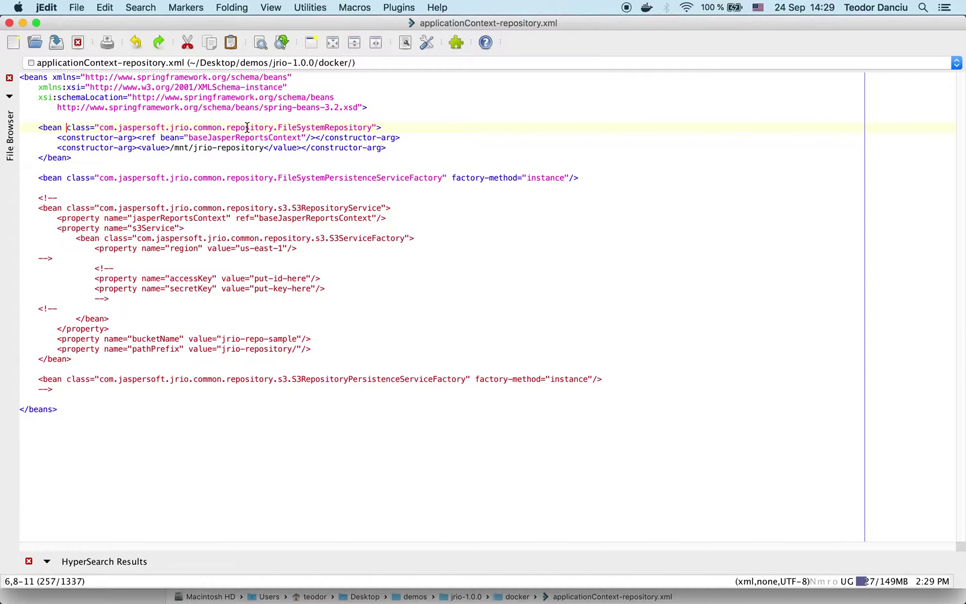
key(shift+Down)
key(shift+Down)
key(shift+Down)
key(shift+Down)
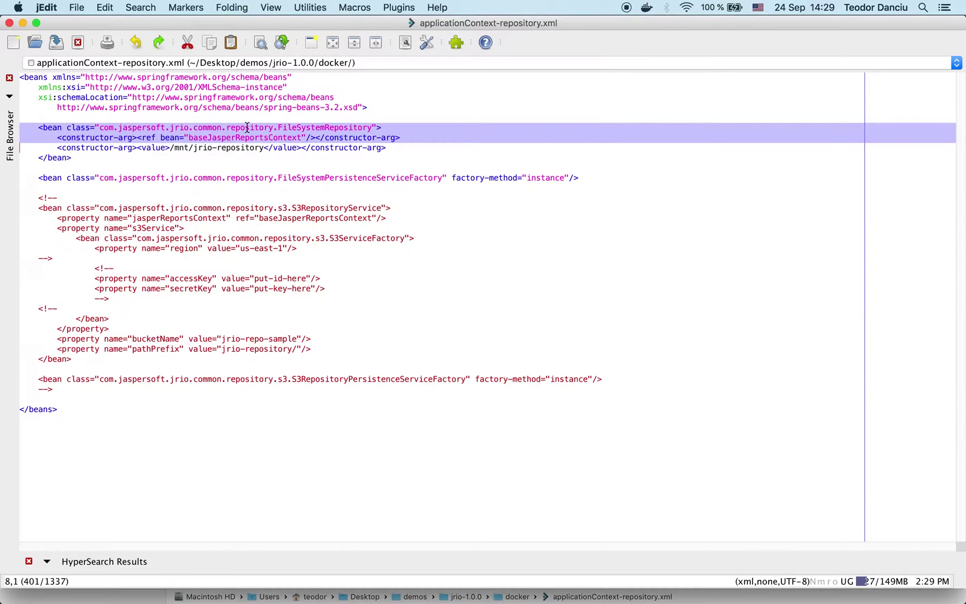
key(shift+Down)
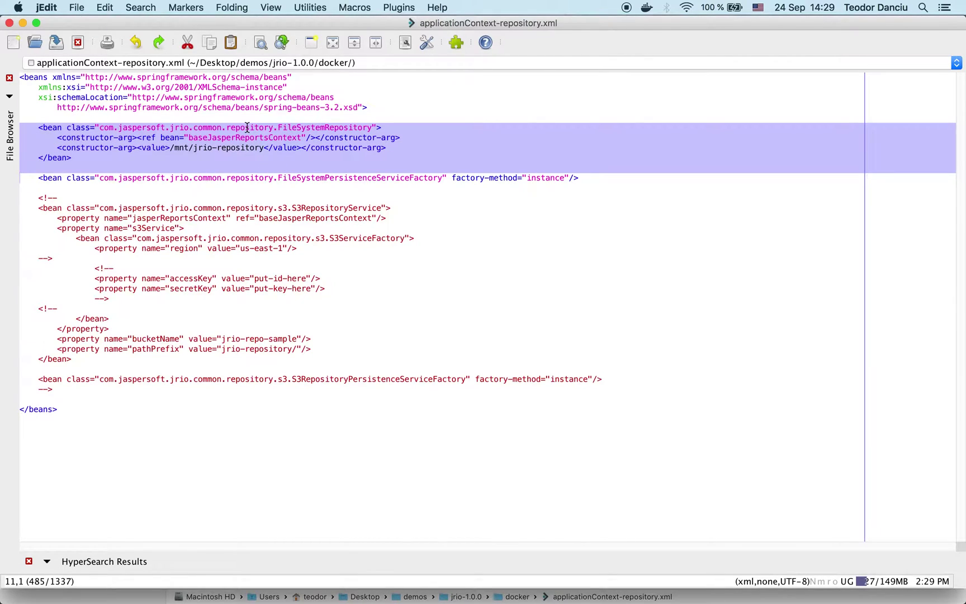
key(super+c)
click(166, 64)
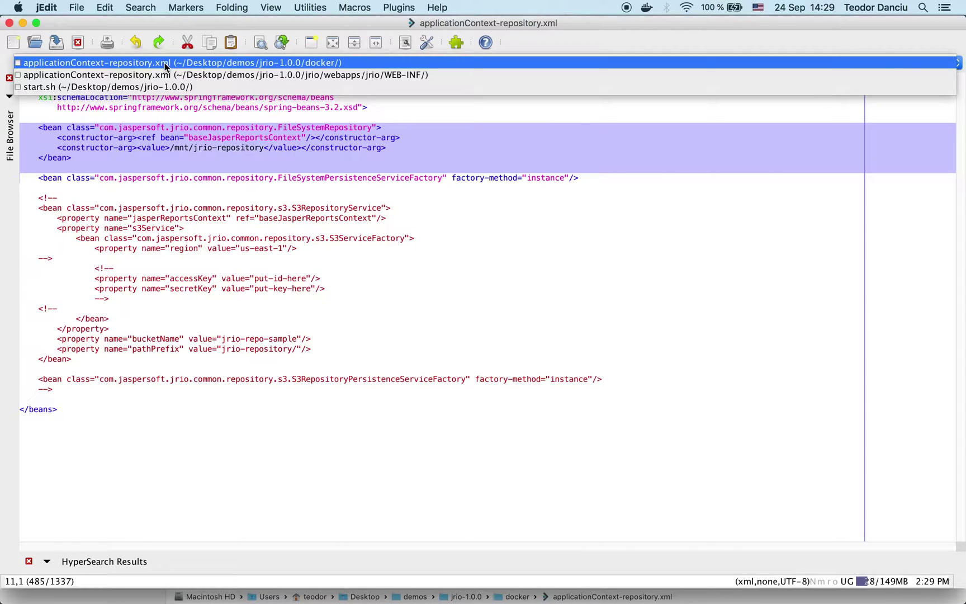
Step: Paste the FileSystemRepository bean for /mnt/jrio-repository on a new line above the persistence factory bean
click(166, 75)
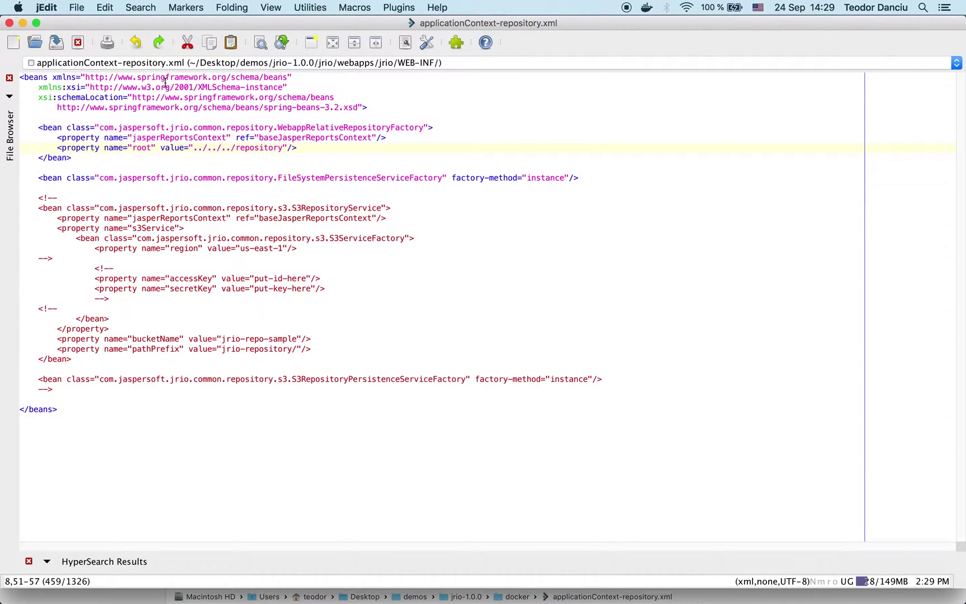
click(100, 179)
key(alt+Left)
key(alt+Left)
key(alt+Left)
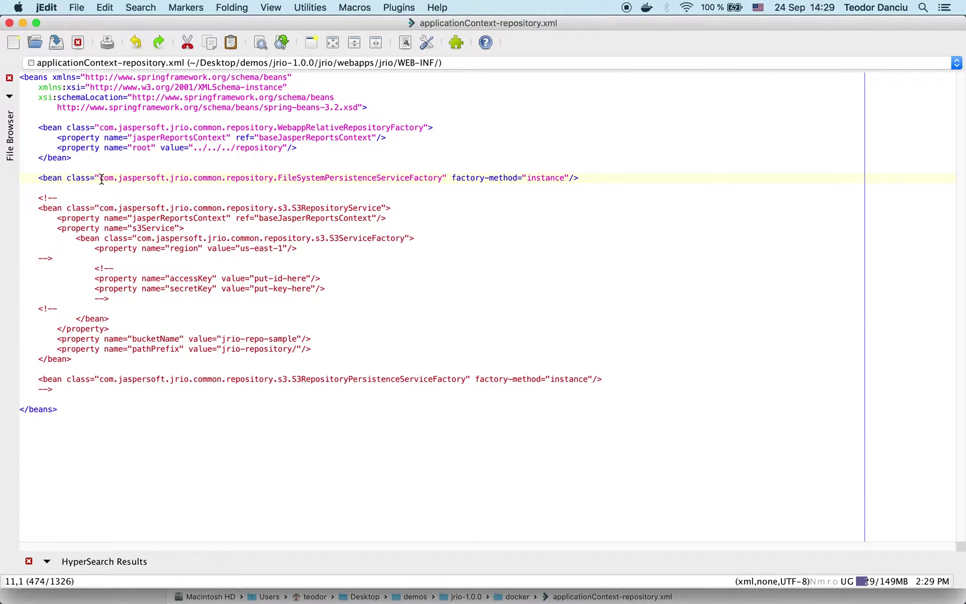
key(Return)
key(Up)
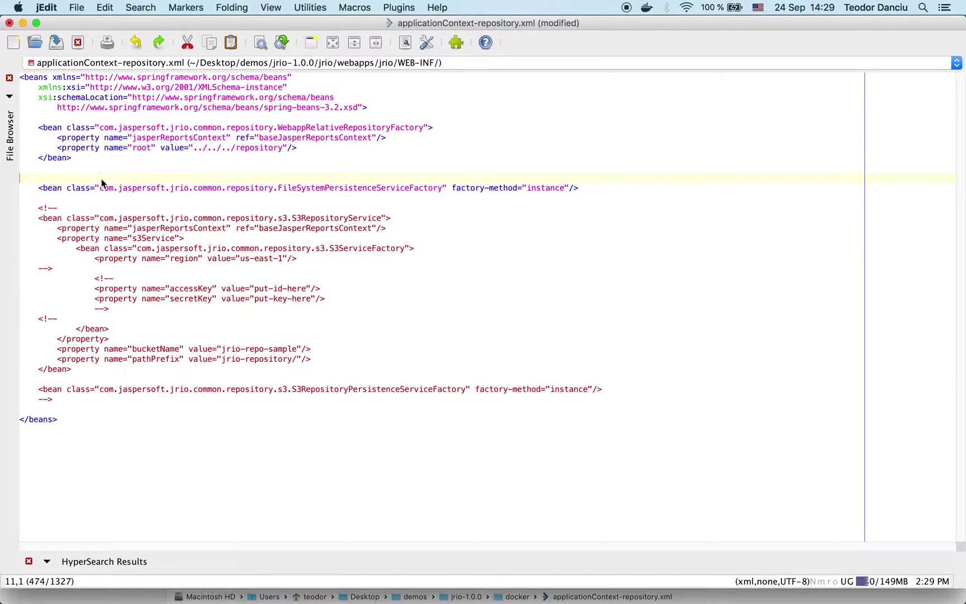
key(super+v)
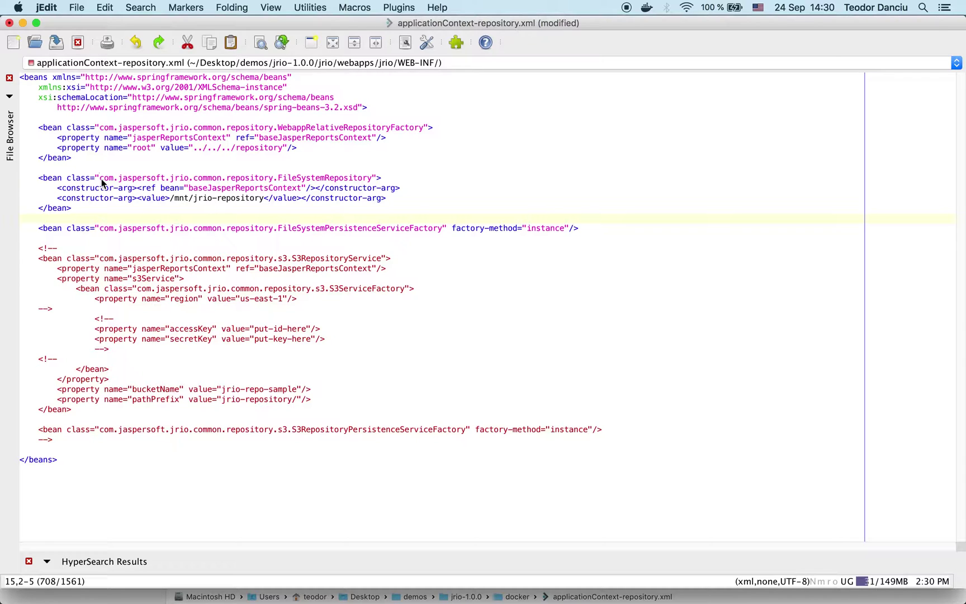
click(213, 261)
Step: Highlight the S3RepositoryService class, bucketName, access and secret key placeholders, and pathPrefix
click(340, 261)
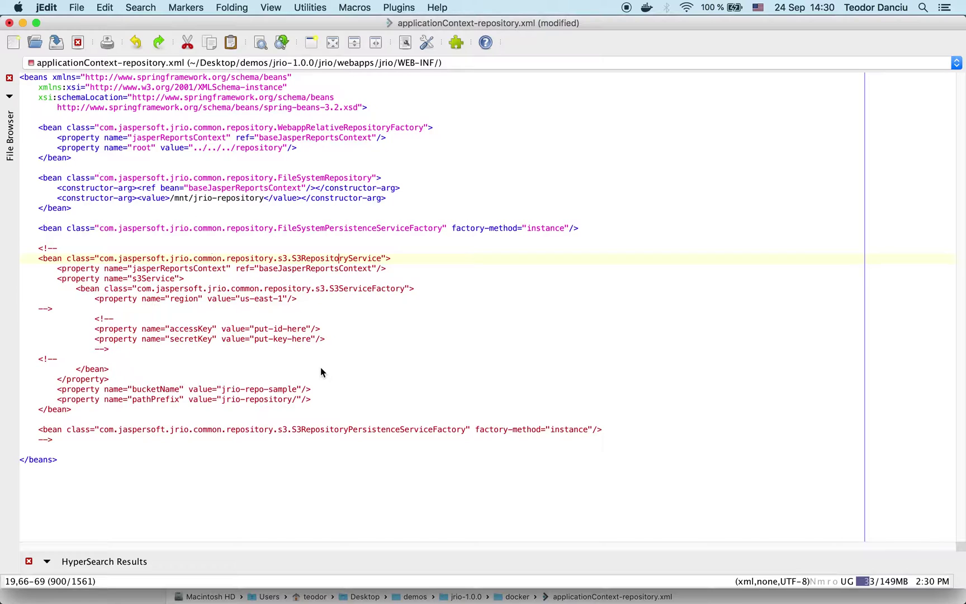
double_click(173, 391)
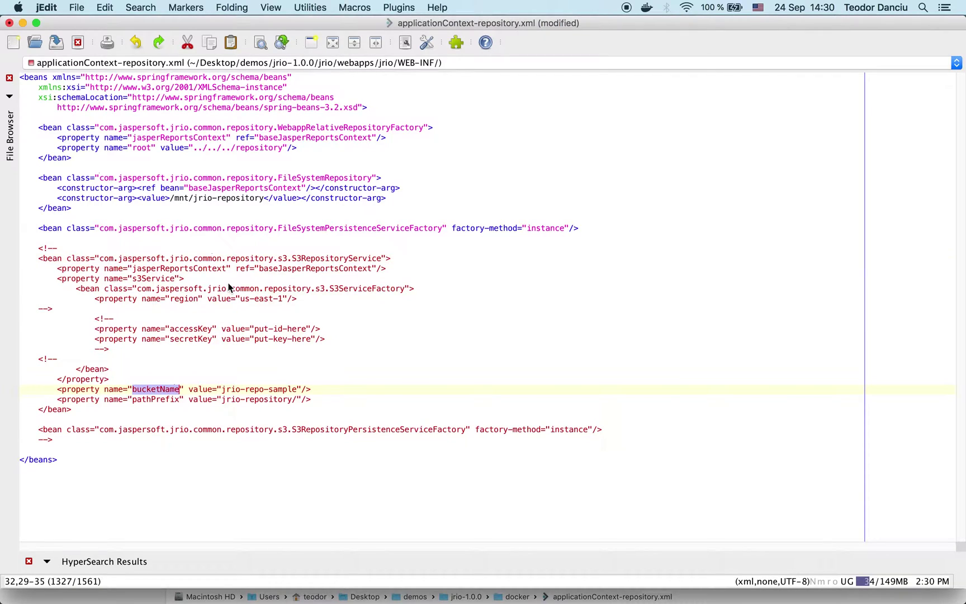
double_click(264, 330)
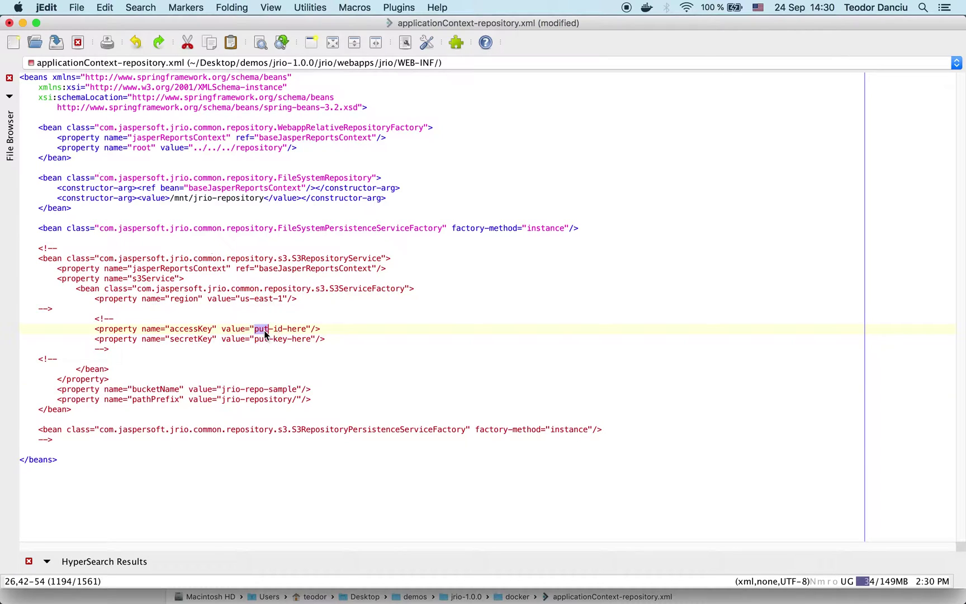
double_click(261, 339)
double_click(155, 399)
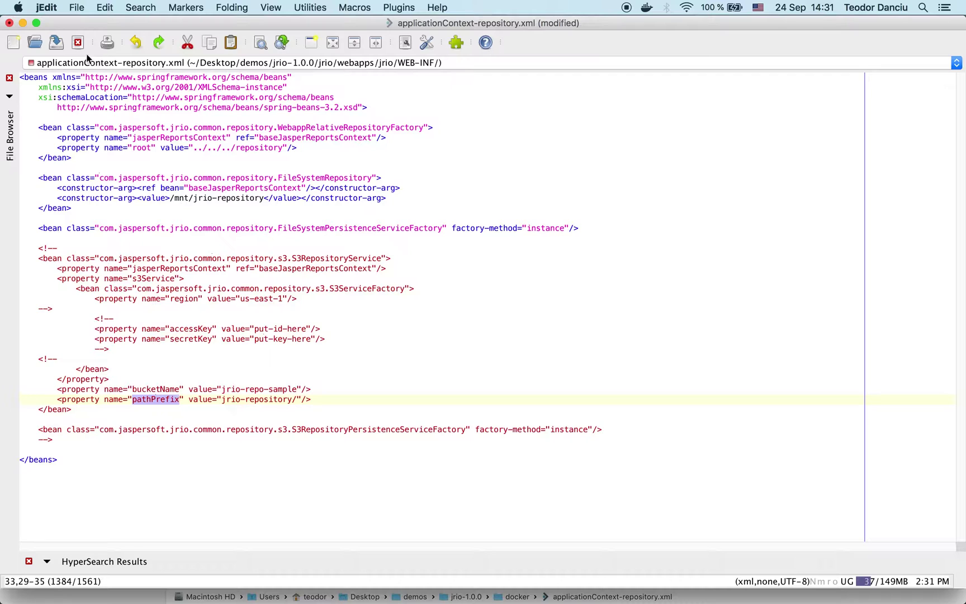
Step: Minimise jEdit, collapse the docker and jrio folders in Finder, and select start.sh
click(22, 25)
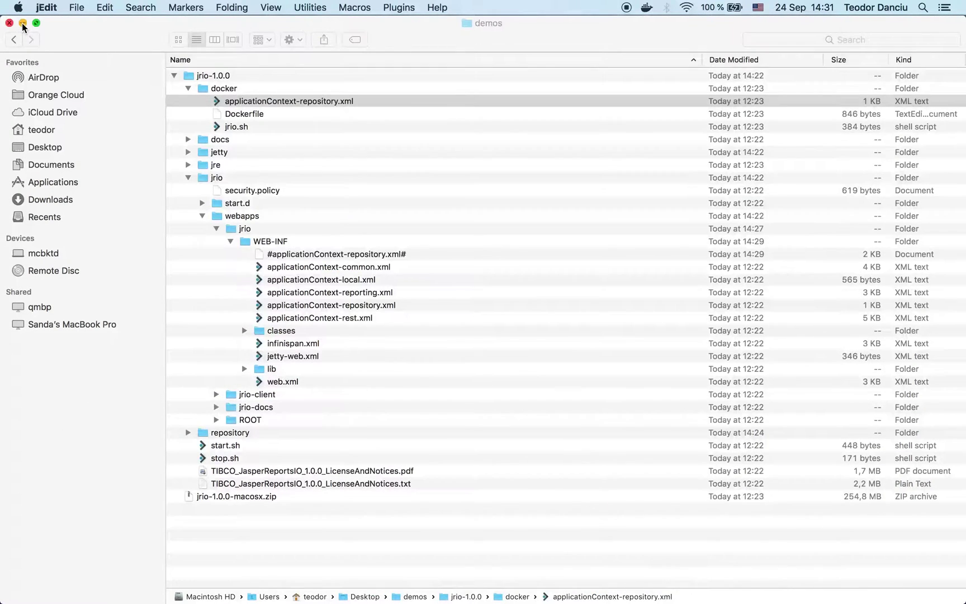
click(188, 88)
click(188, 88)
click(189, 138)
click(188, 138)
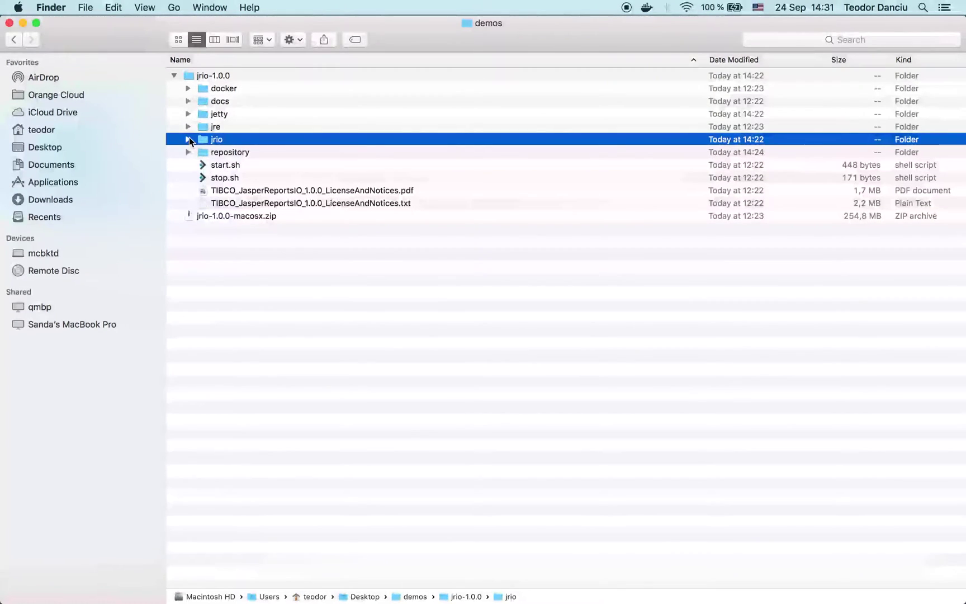
click(234, 168)
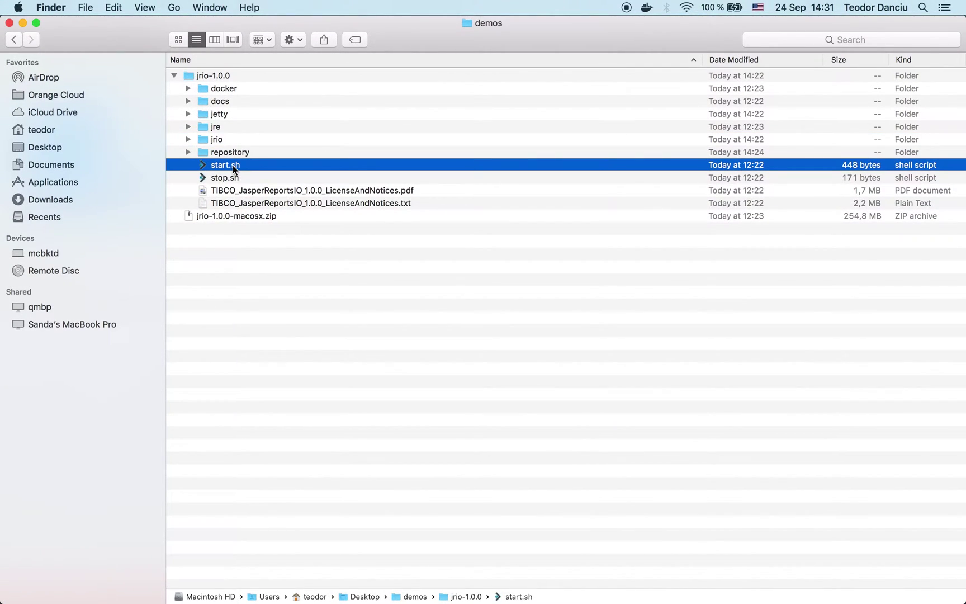
Step: In the demos Terminal window, list the folder with ls -l and cd into jrio-1.0.0
mouse_move(149, 586)
right_click(149, 585)
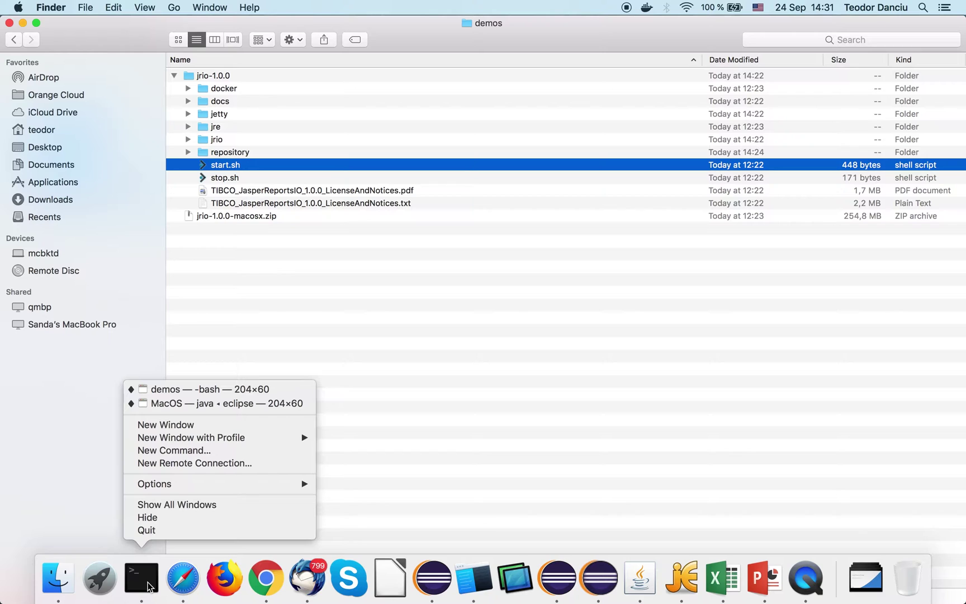
click(199, 389)
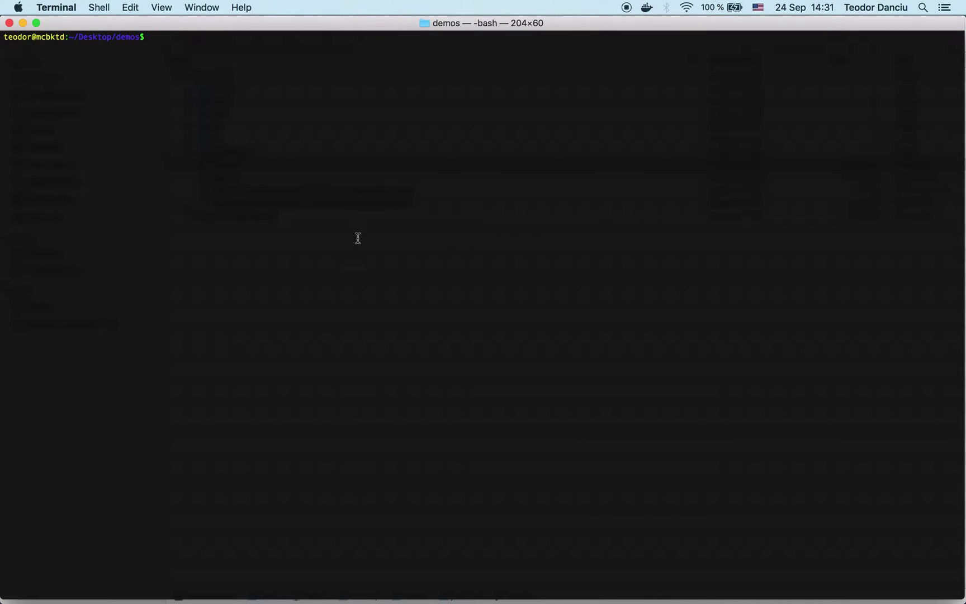
text(ls -l)
key(Return)
text(cd )
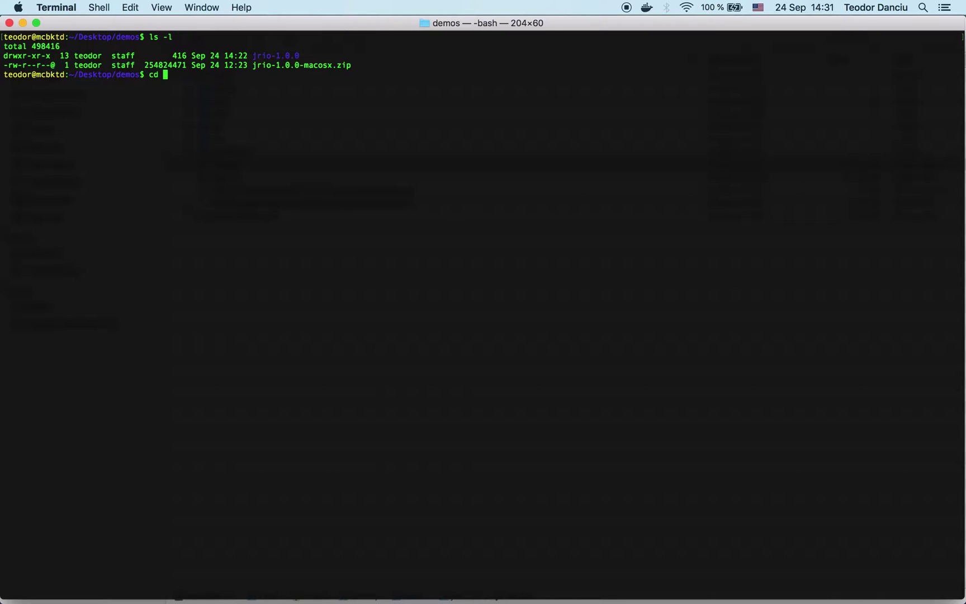
text(jrio-1.0.0)
key(Return)
Step: List the jrio-1.0.0 contents and run ./start.sh to launch the server
text(ls )
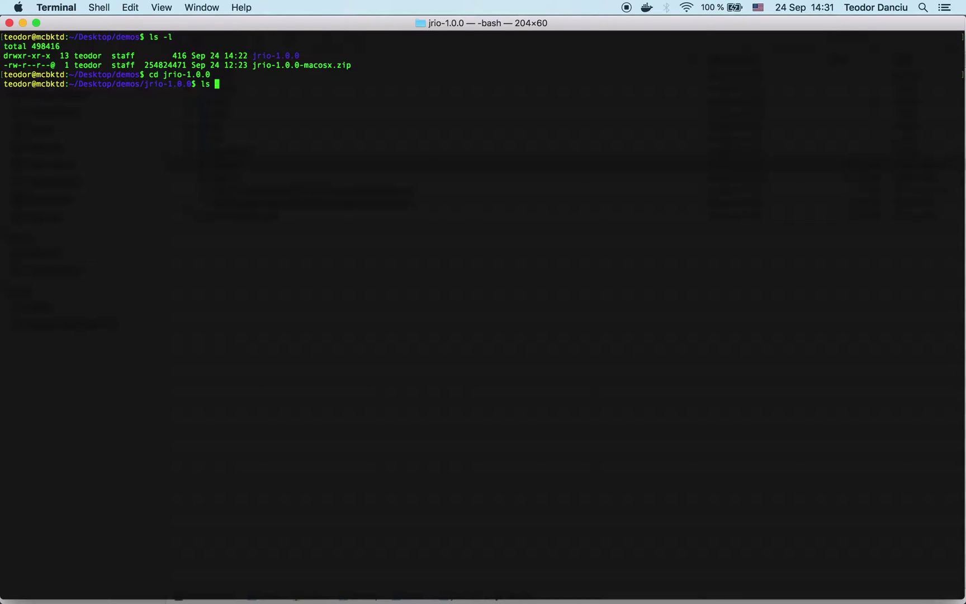
text(-l)
key(Return)
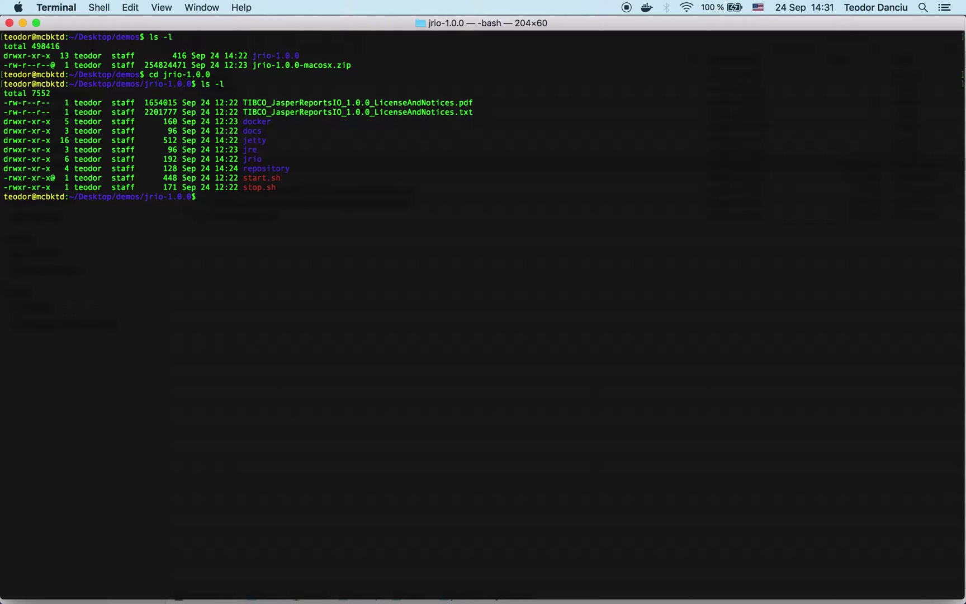
text(./star)
key(Tab)
key(Return)
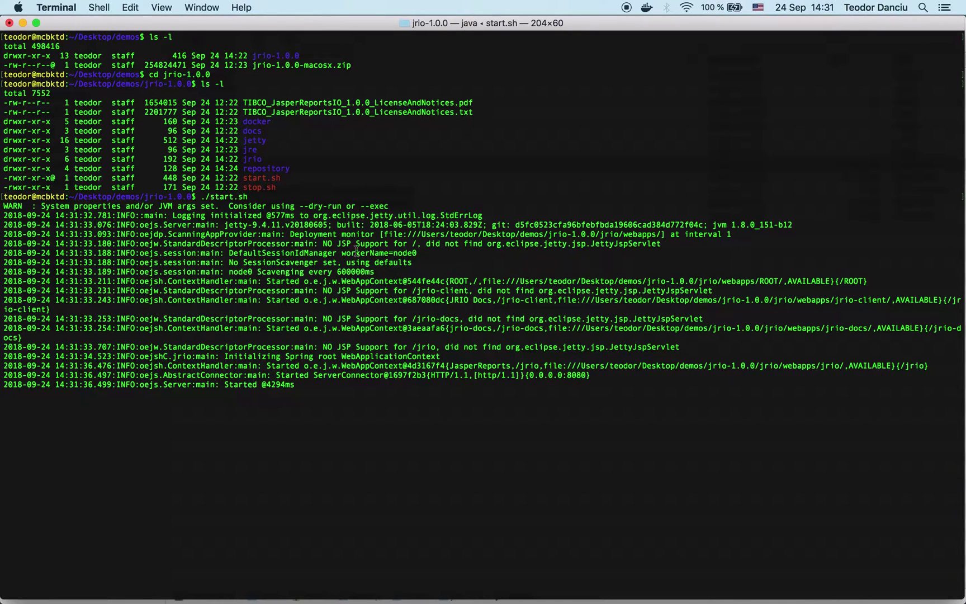
mouse_move(306, 587)
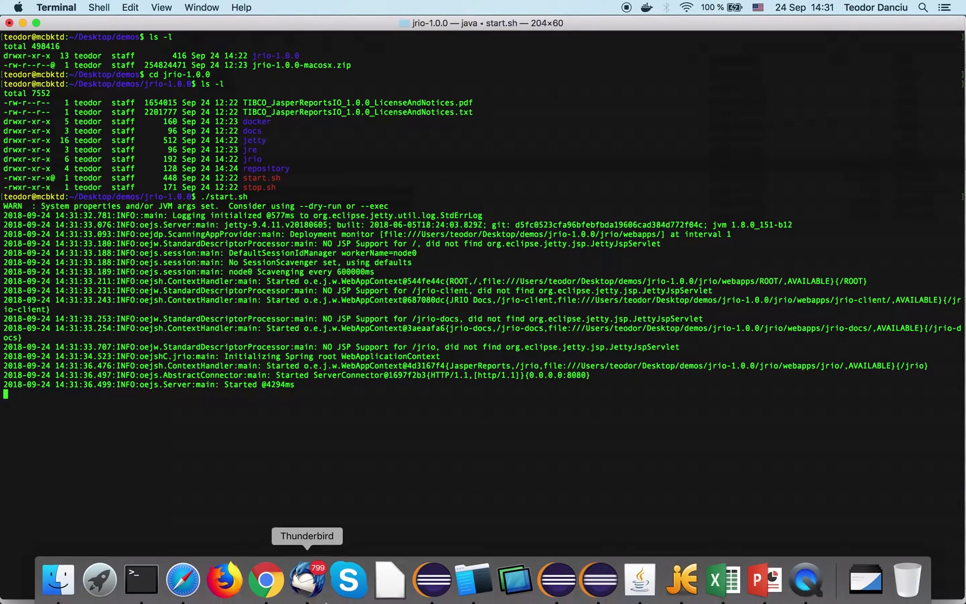
Step: Load localhost:8080 in Google Chrome
click(270, 586)
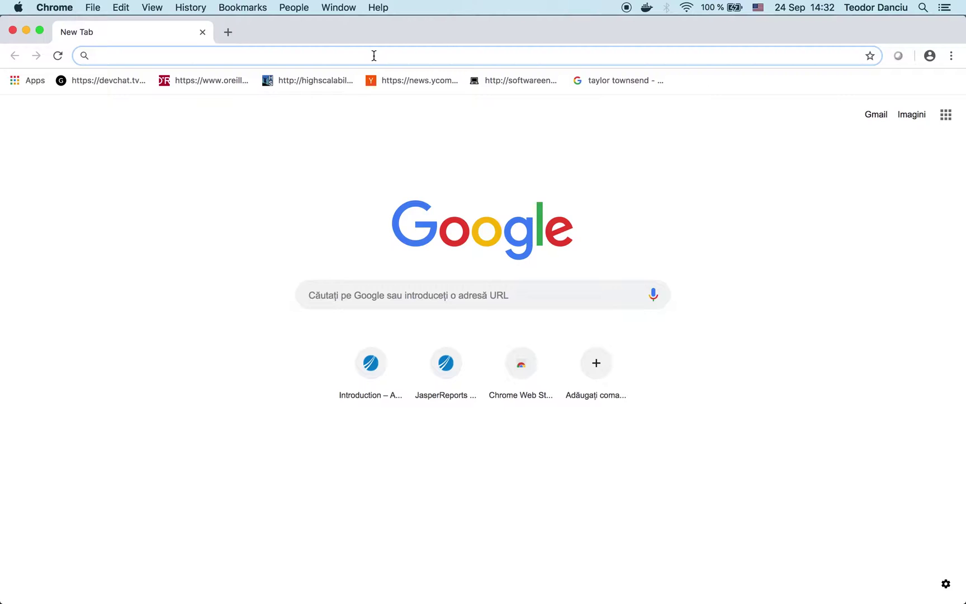
text(localhost:8080)
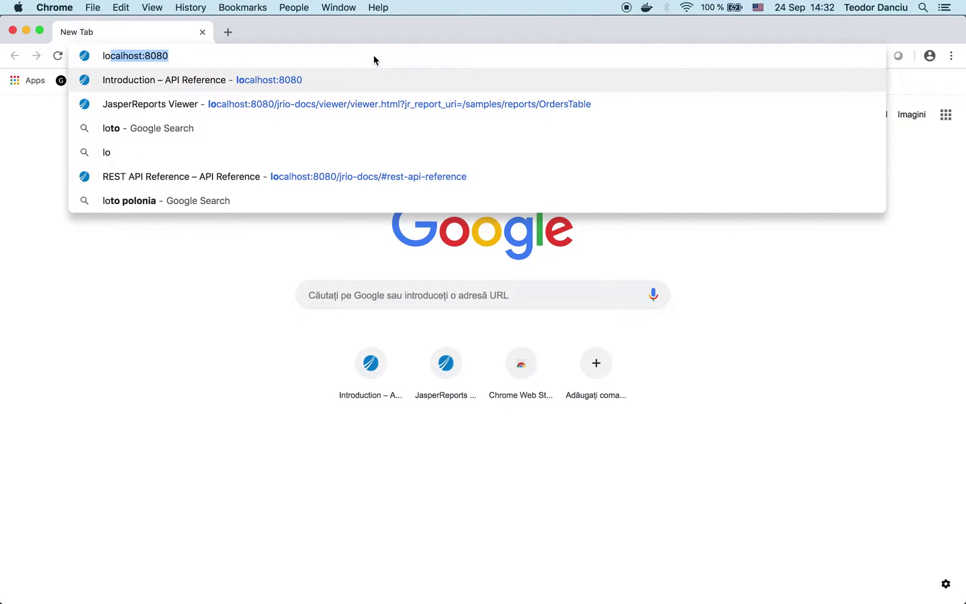
key(Right)
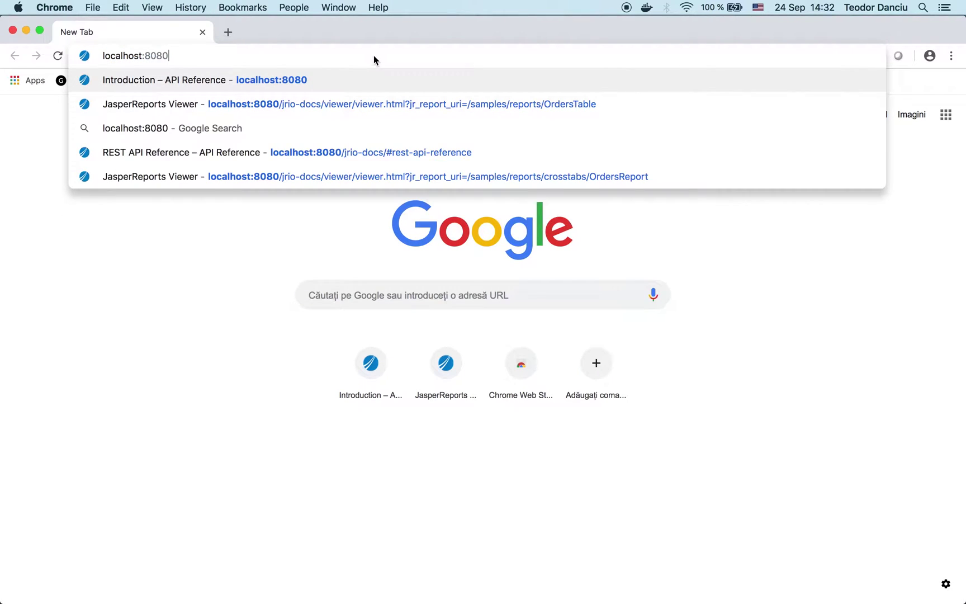
key(Return)
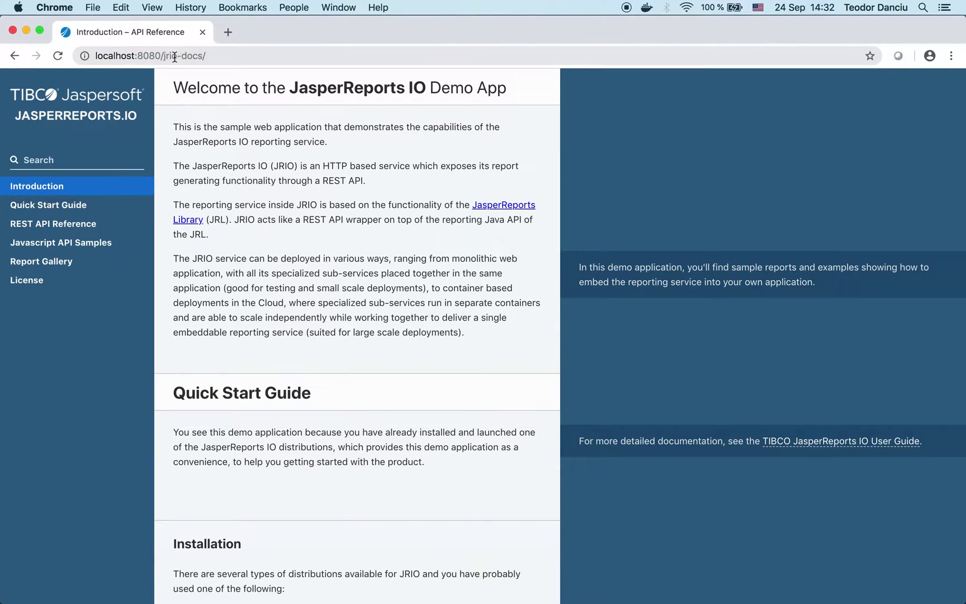
click(231, 57)
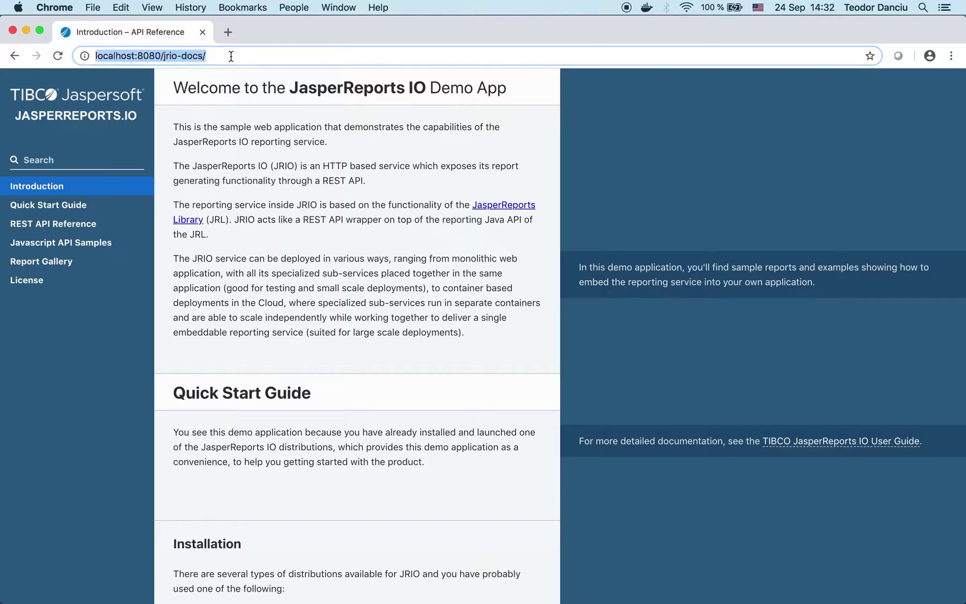
click(231, 56)
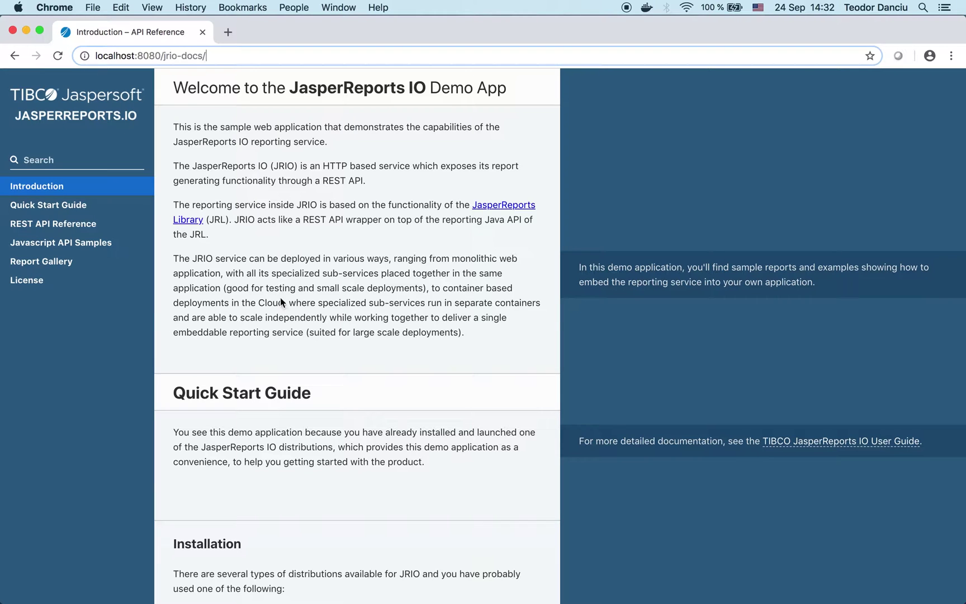
Step: Scroll through the Quick Start Guide configuration notes and jump to REST API Reference
scroll(281, 312, down, 3)
scroll(281, 314, down, 8)
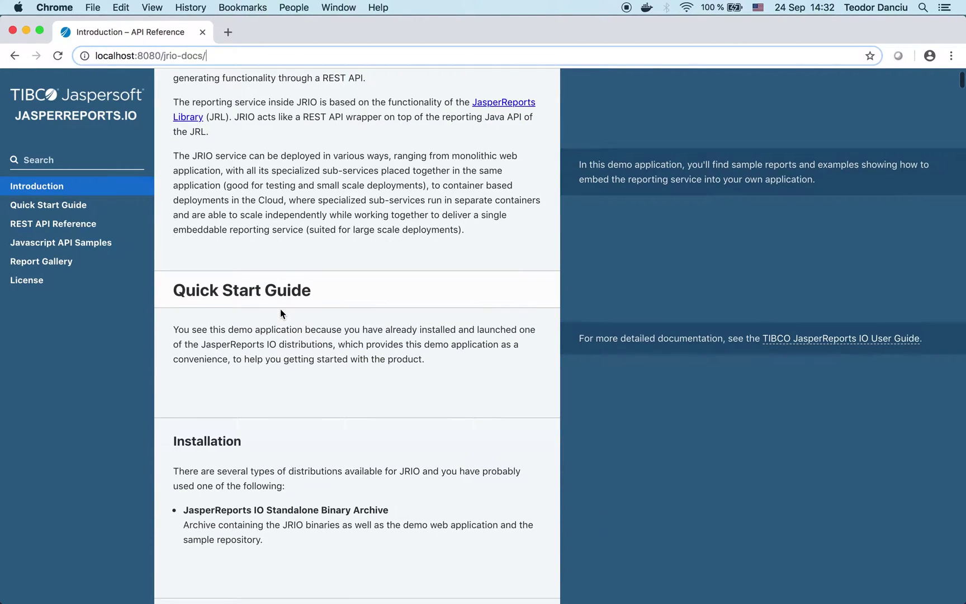
scroll(280, 310, down, 20)
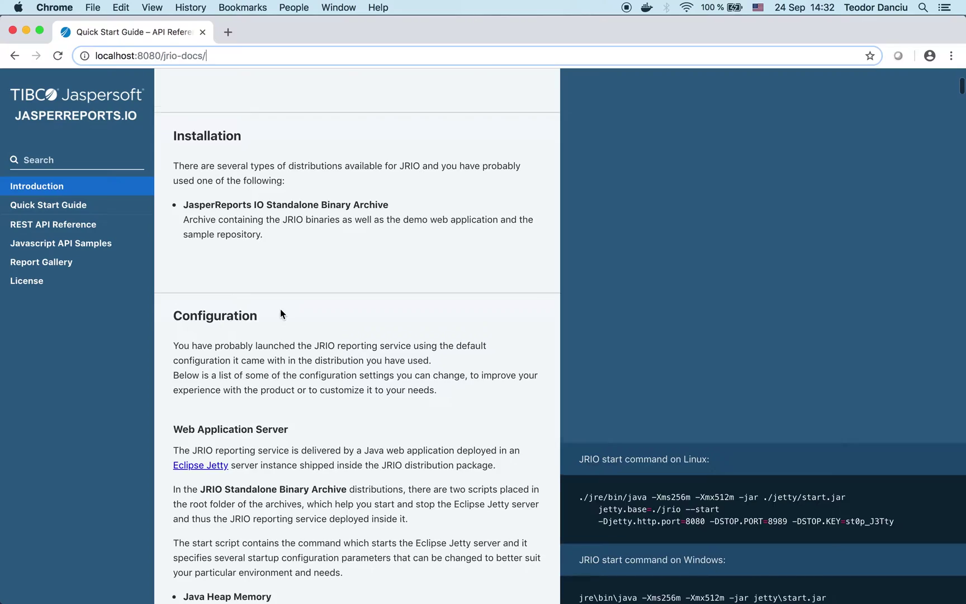
scroll(280, 309, down, 5)
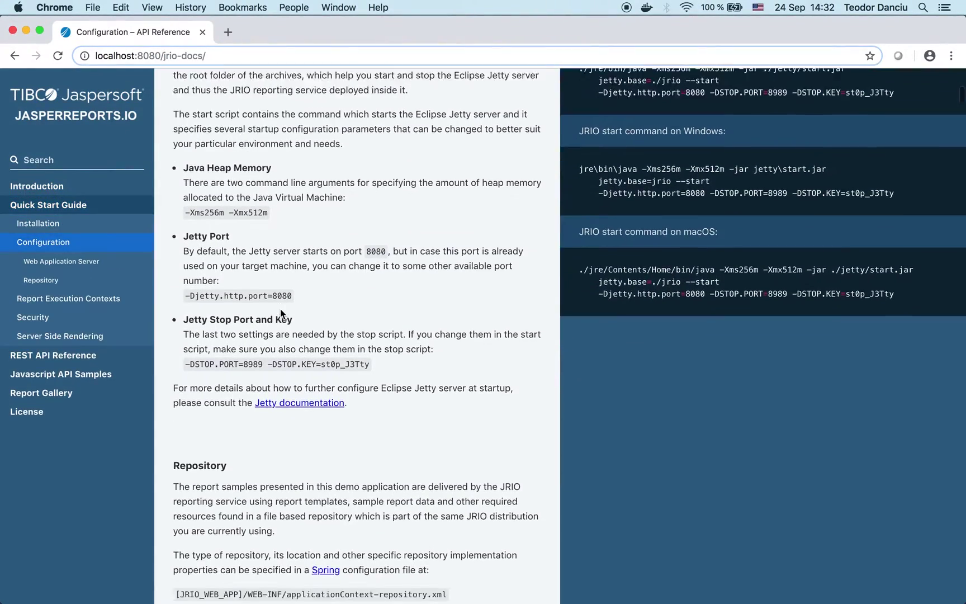
click(78, 355)
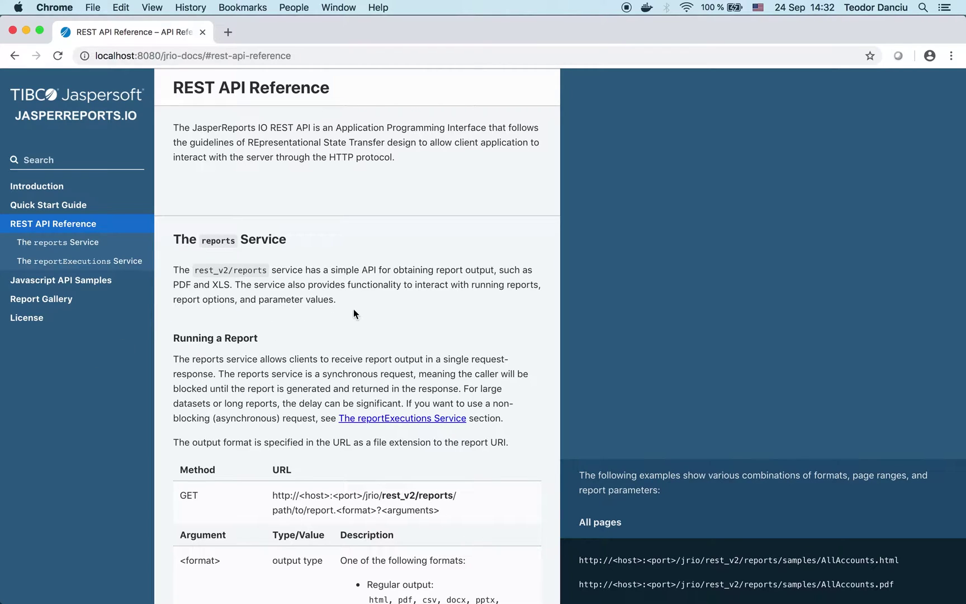
Step: Go to Javascript API Samples, then Report Gallery, and scroll down to the Tables section
scroll(353, 308, down, 1)
scroll(354, 309, down, 2)
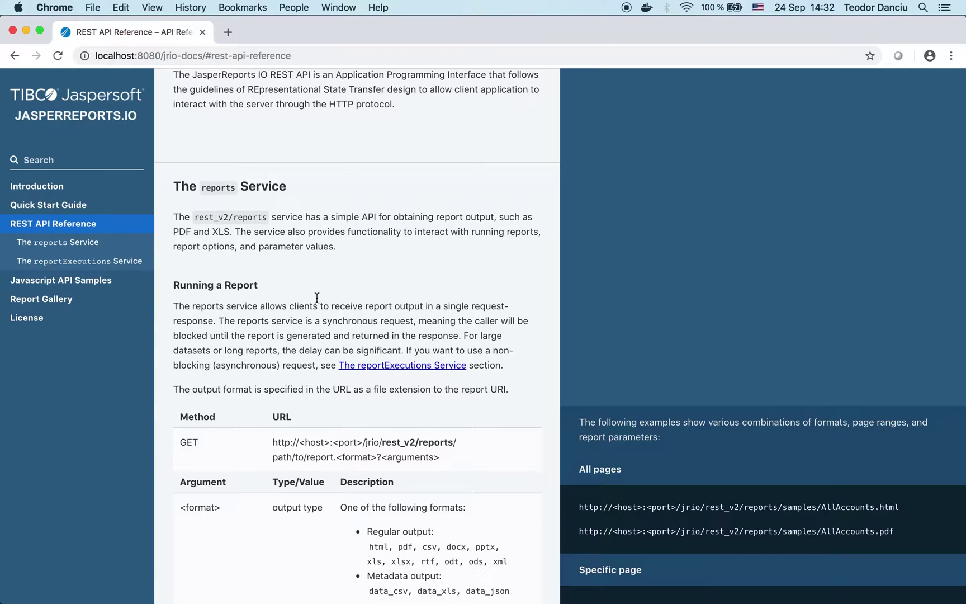
click(79, 281)
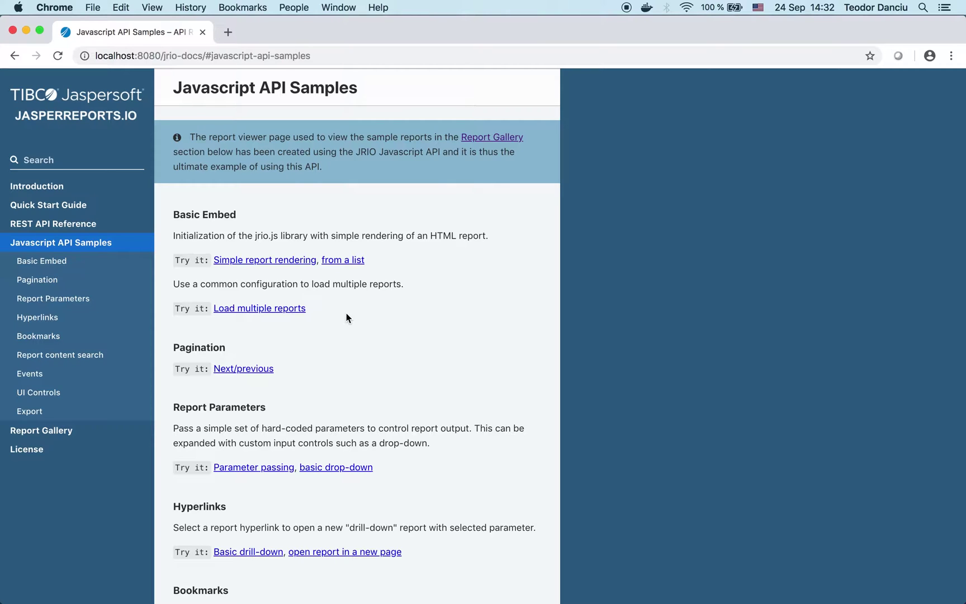
click(44, 431)
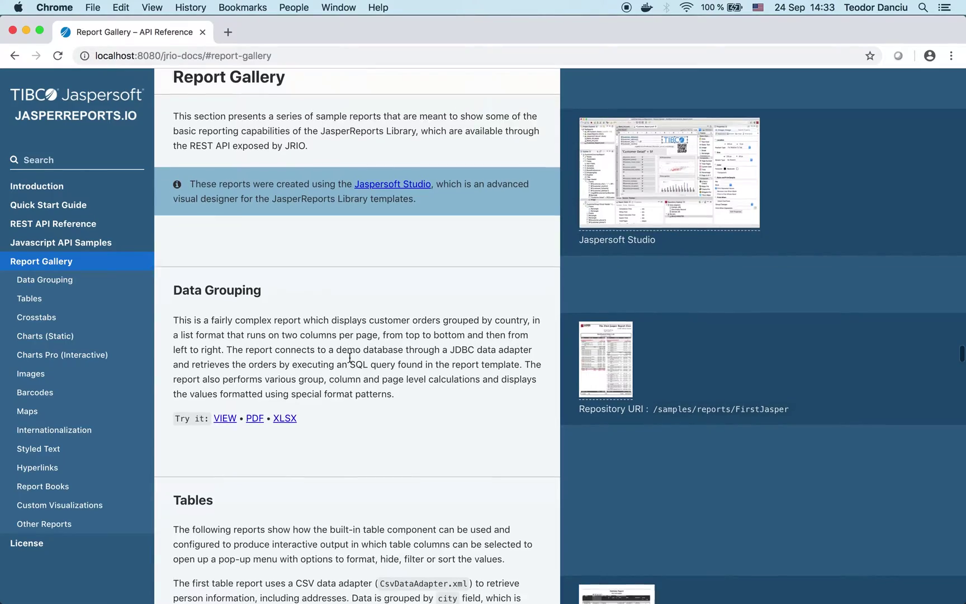
scroll(350, 357, down, 5)
scroll(350, 358, down, 4)
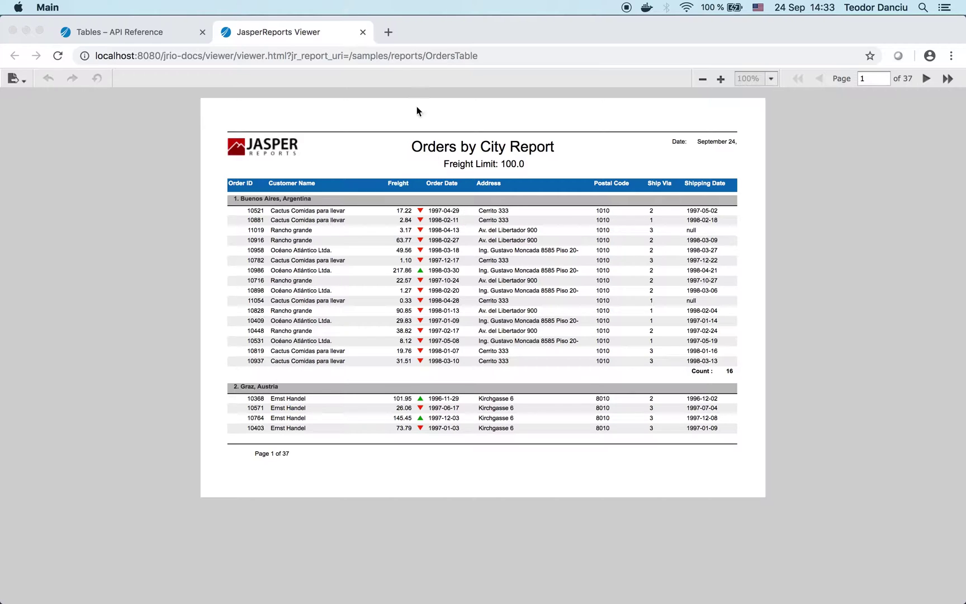
click(362, 33)
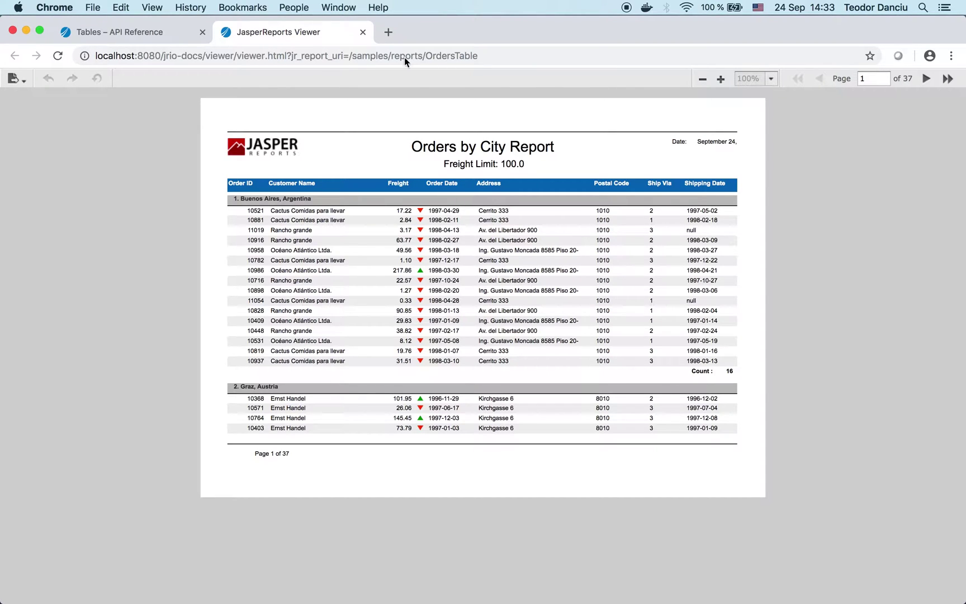
click(363, 33)
scroll(457, 294, down, 3)
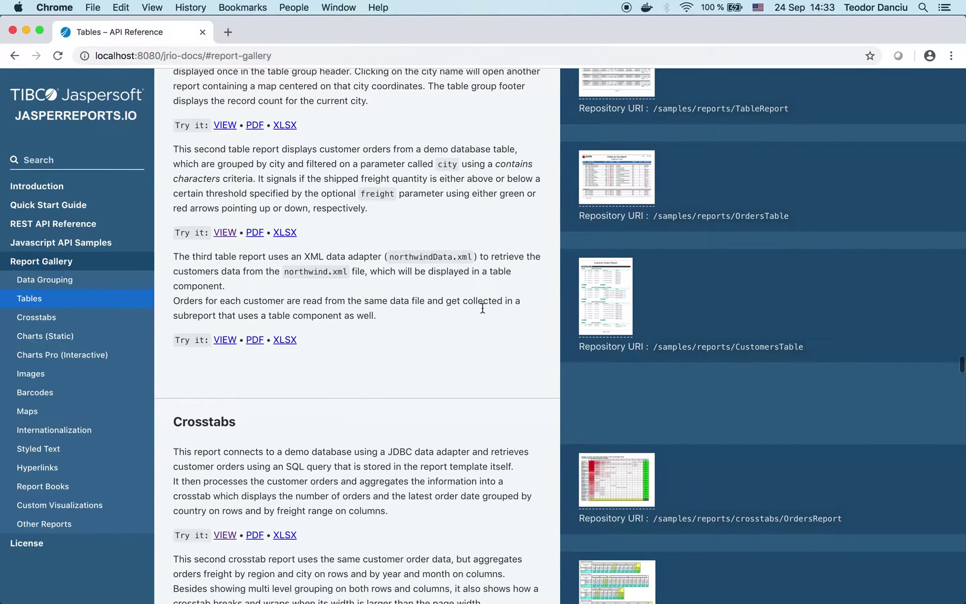
click(624, 491)
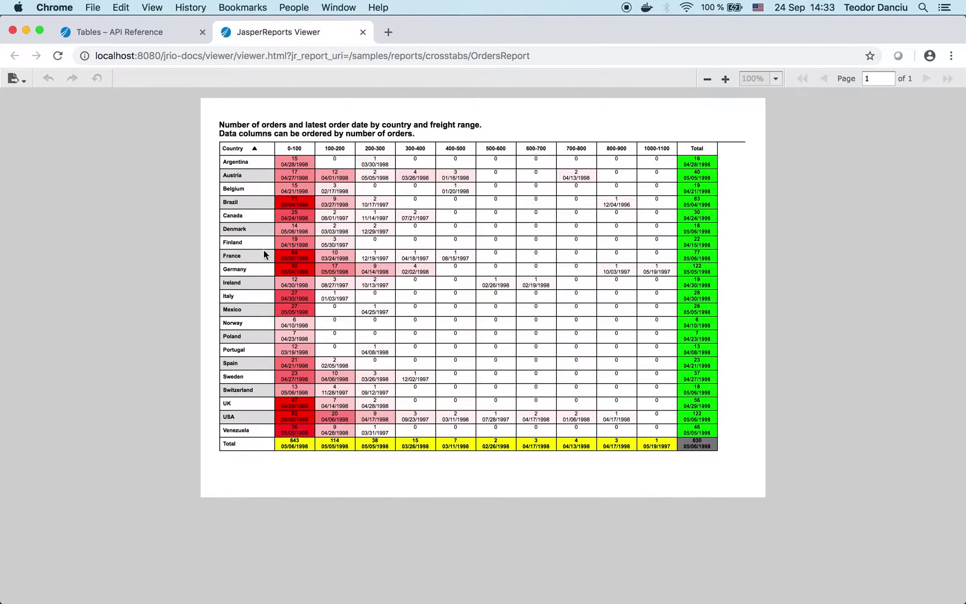
click(247, 227)
click(242, 137)
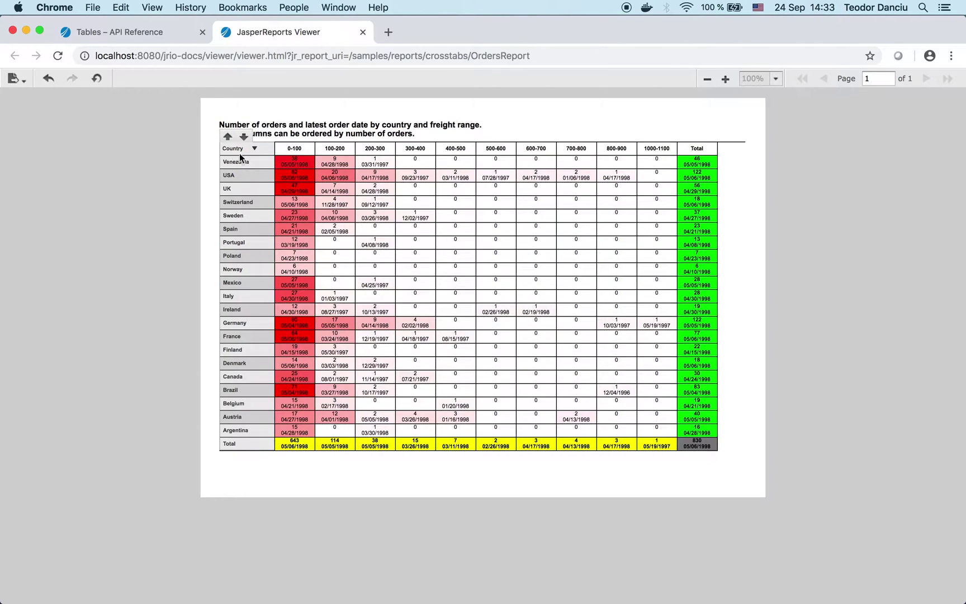
click(227, 137)
click(248, 210)
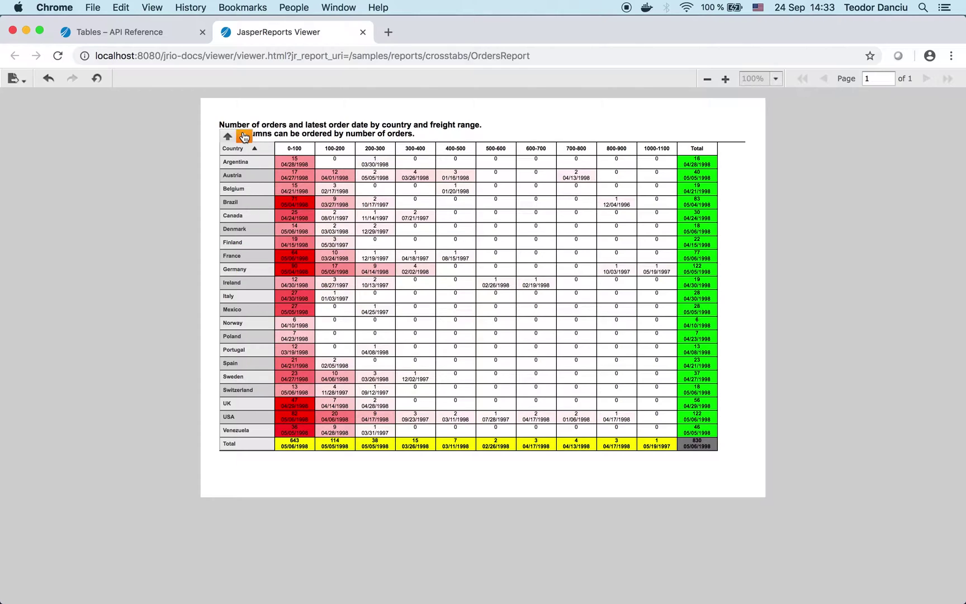
click(243, 137)
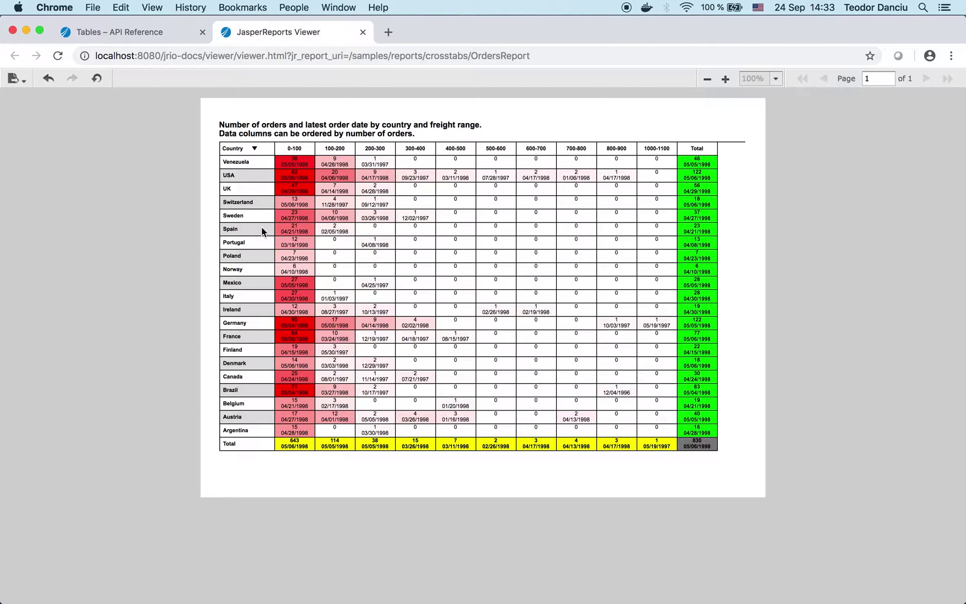
click(725, 79)
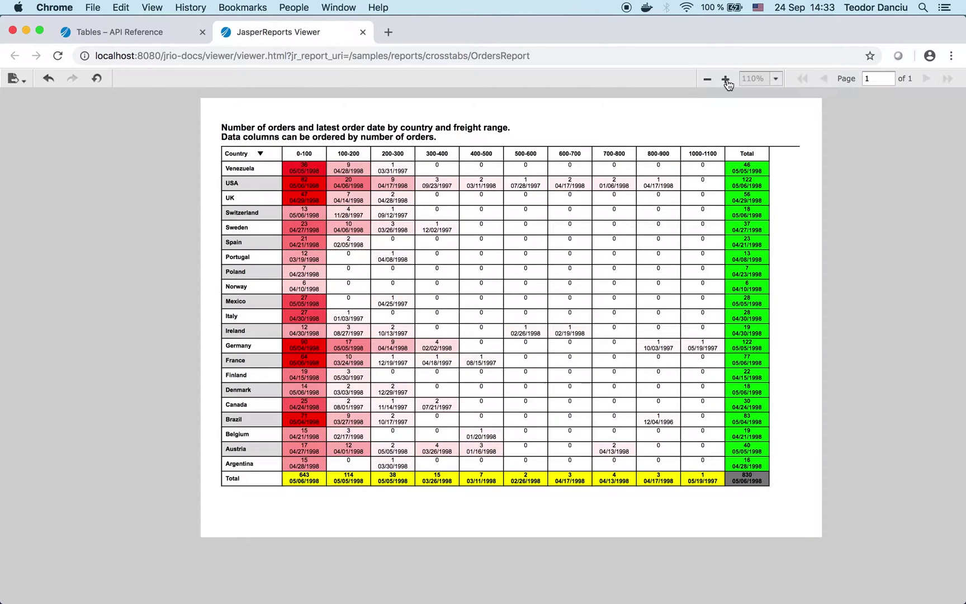
click(726, 79)
click(707, 80)
click(708, 80)
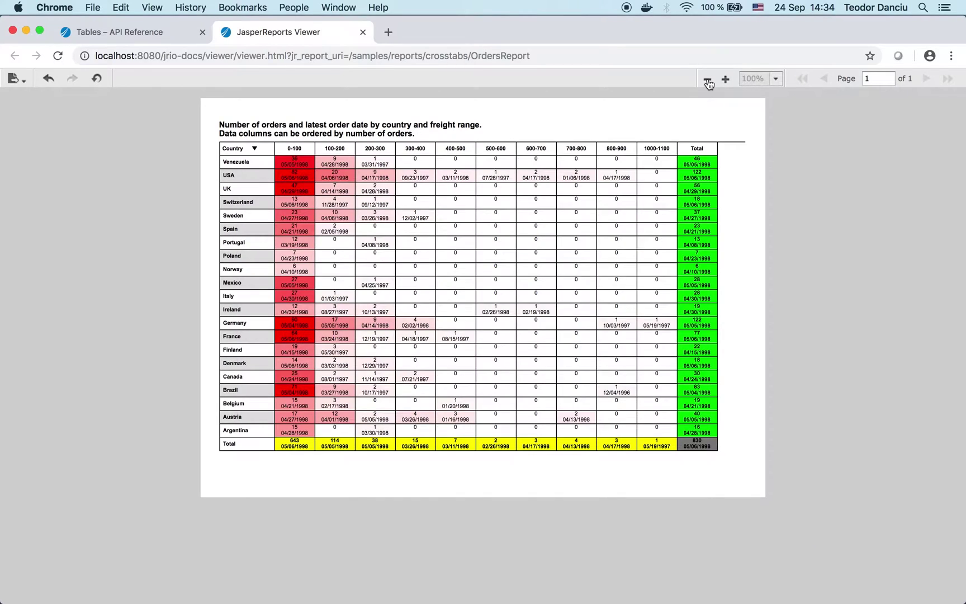
click(48, 79)
click(362, 32)
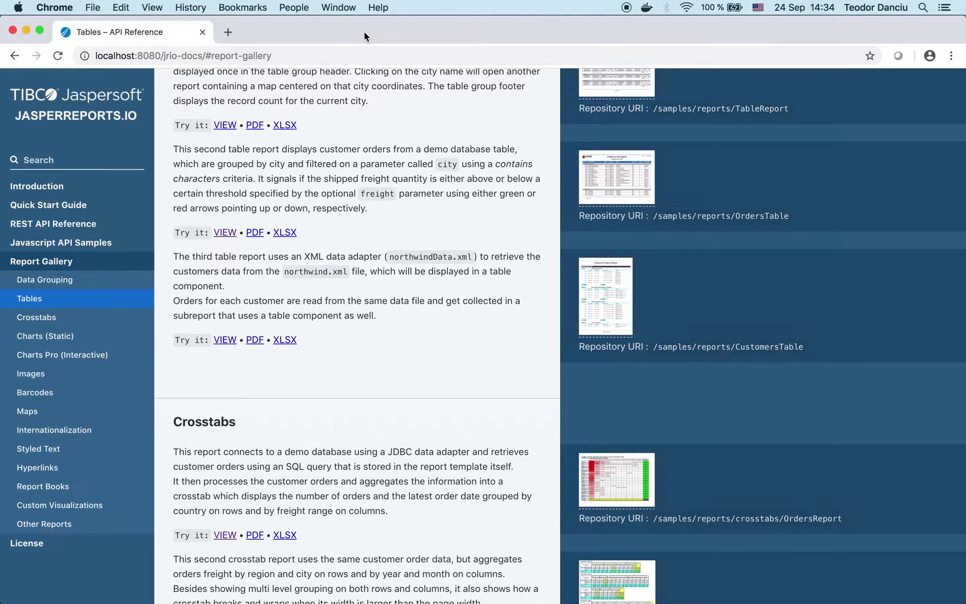
Step: Open the OrdersTable report and page forward to page 4
click(629, 190)
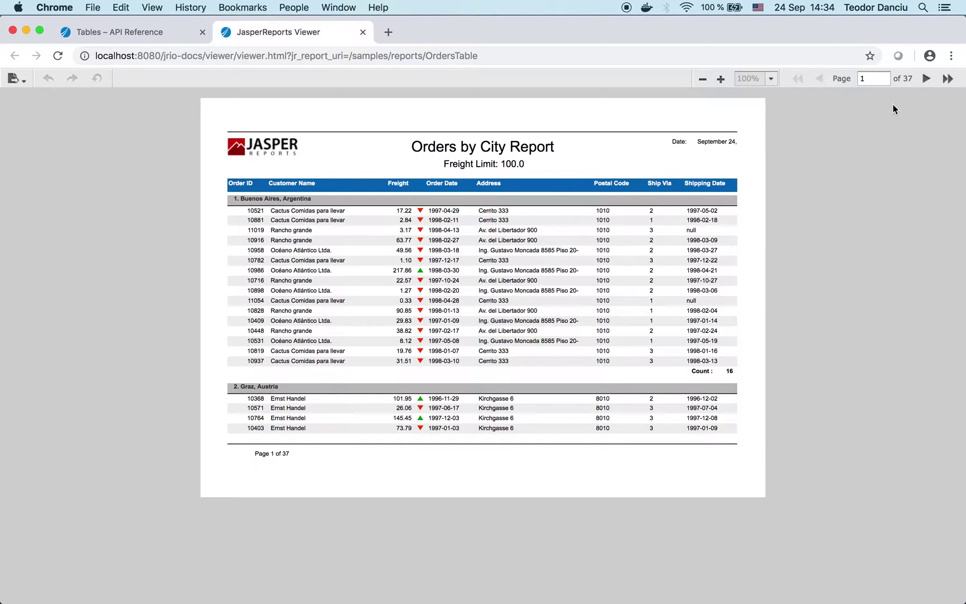
double_click(908, 79)
click(927, 79)
click(926, 78)
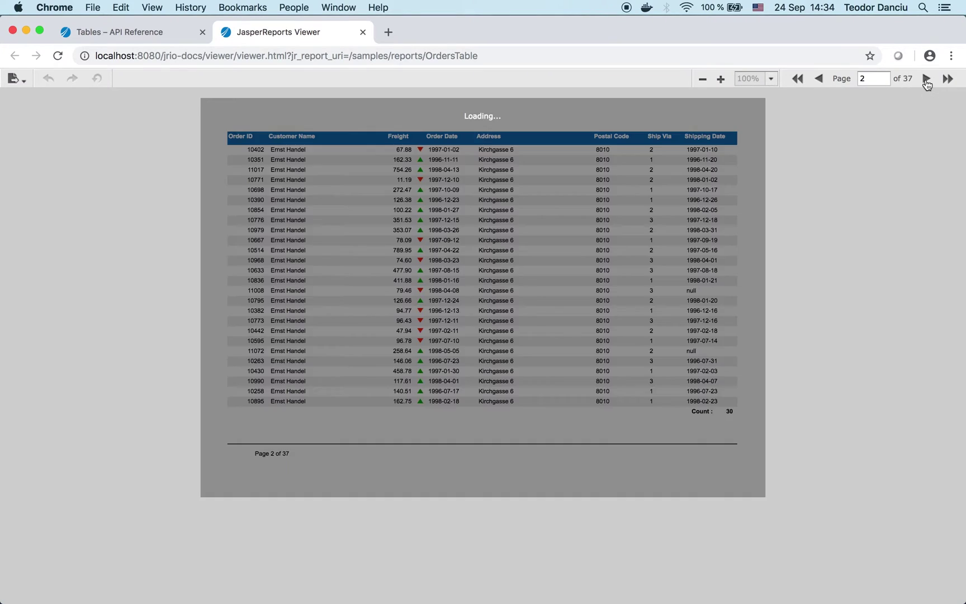
click(926, 79)
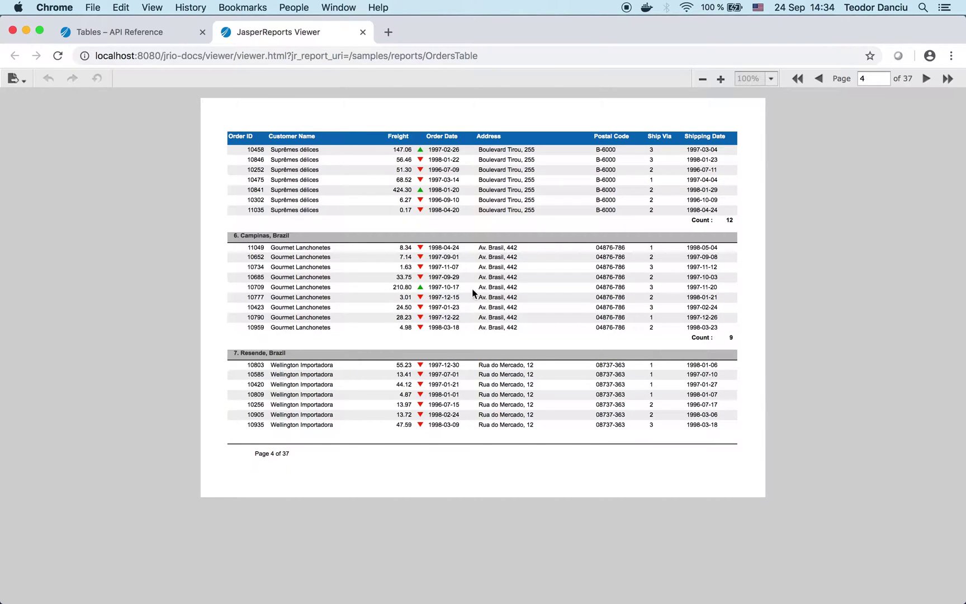
Step: Export the report as OrdersTable.pdf, close the downloaded PDF, and reopen the export formats list
click(14, 78)
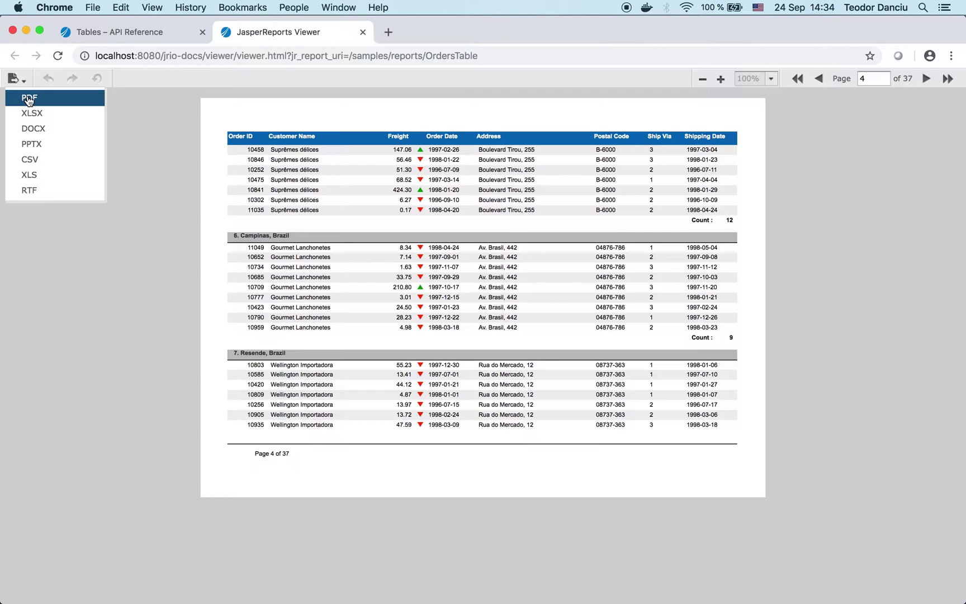
click(29, 98)
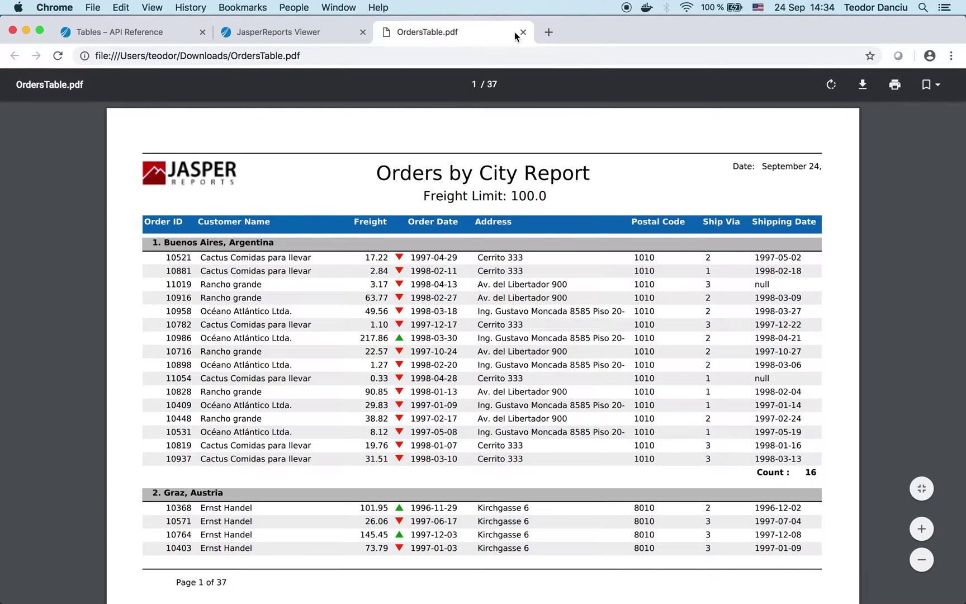
click(522, 33)
click(23, 82)
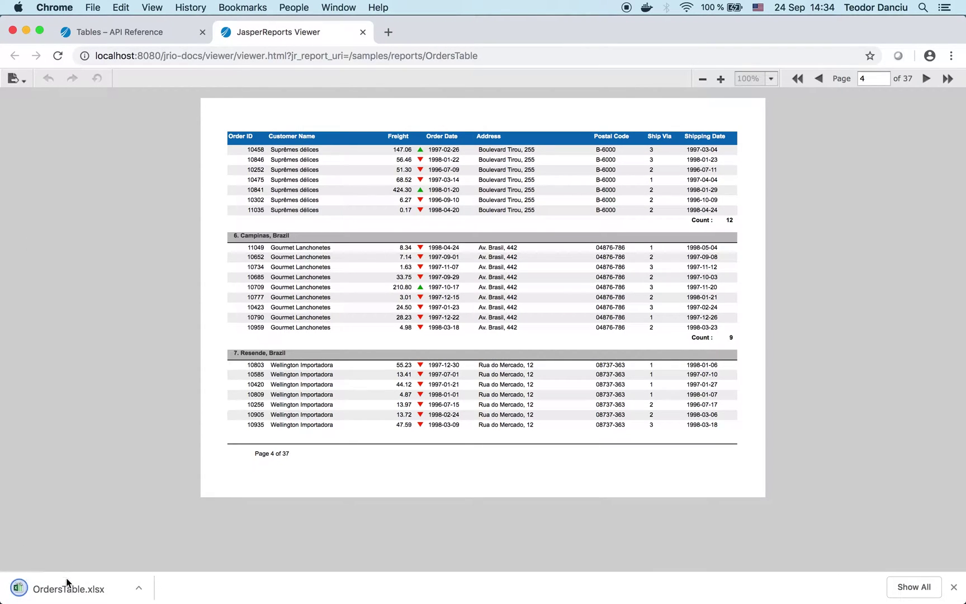
Step: Open the downloaded OrdersTable.xlsx in Excel, then close the workbook
click(69, 590)
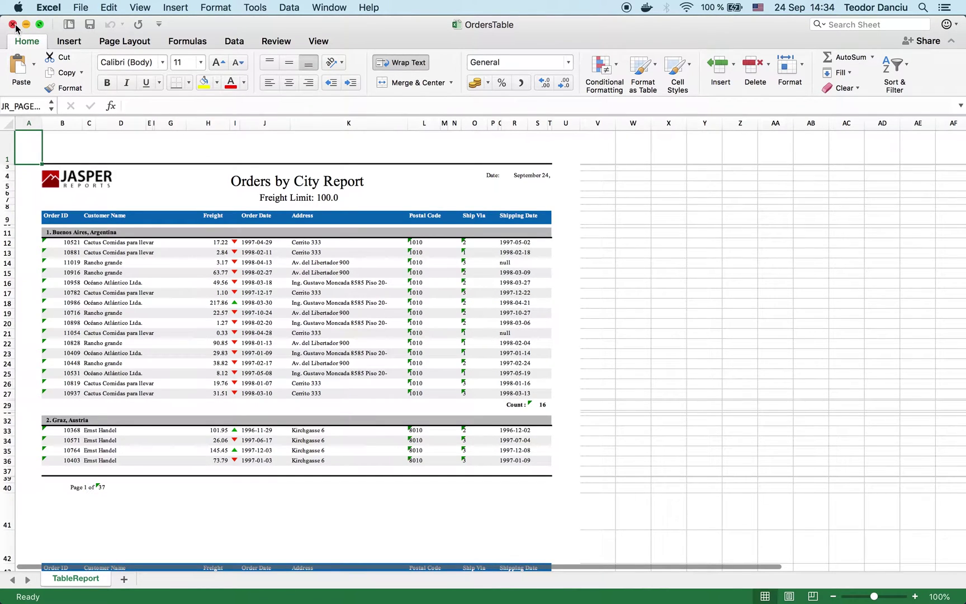
click(12, 24)
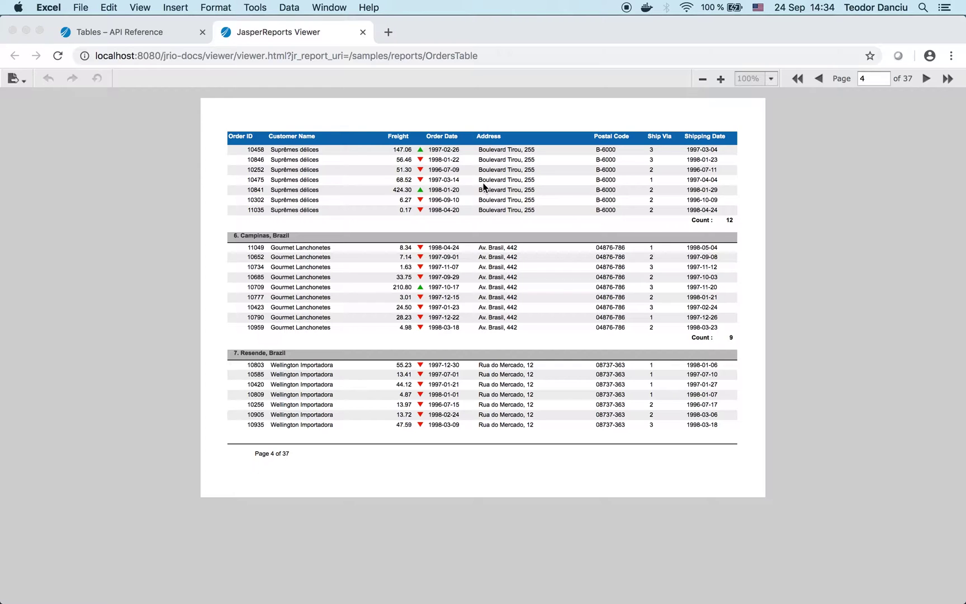
Step: Trim the docs address back to localhost:8080/jrio and append /rest_v2/reports/
click(155, 33)
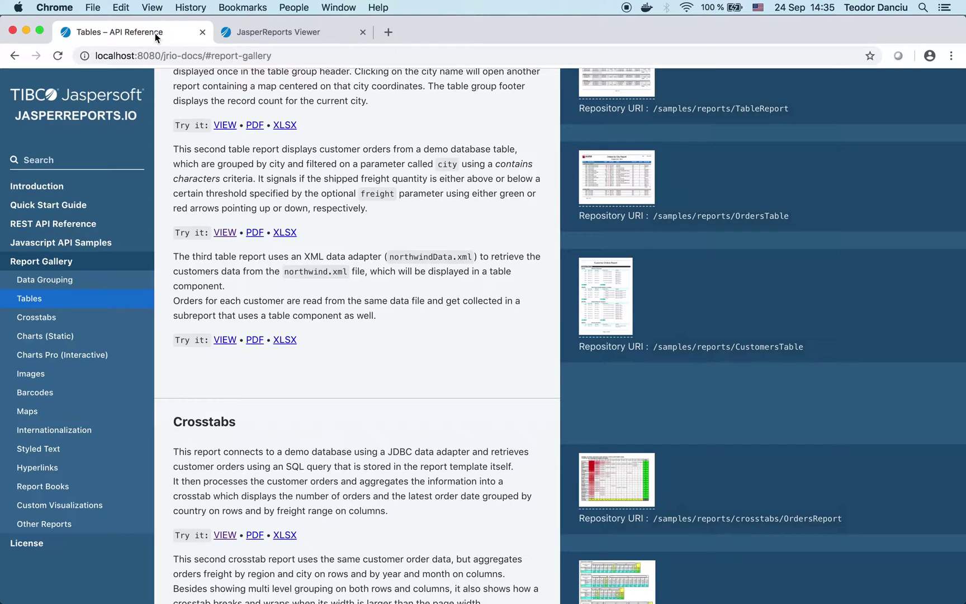
click(332, 58)
click(337, 59)
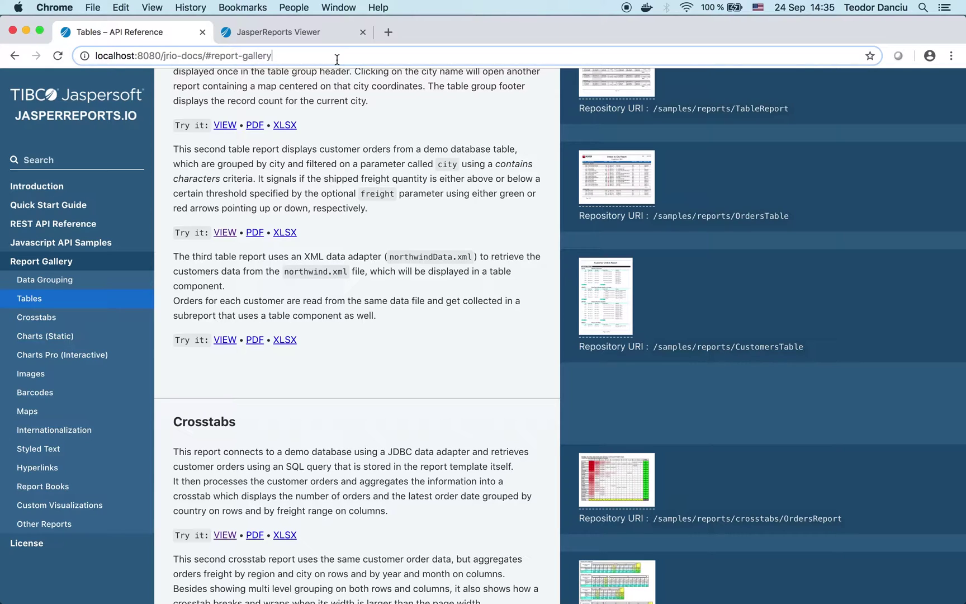
click(337, 59)
key(BackSpace)
key(BackSpace)
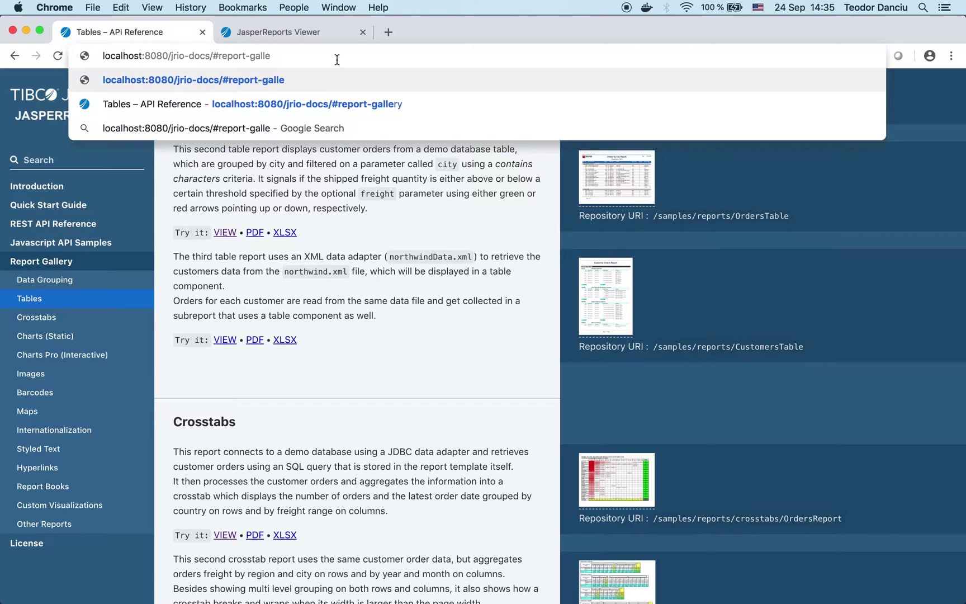
key(BackSpace)
key(BackSpace)
key(BackSpace)
key(BackSpace)
key(BackSpace)
key(BackSpace)
key(BackSpace)
key(BackSpace)
key(BackSpace)
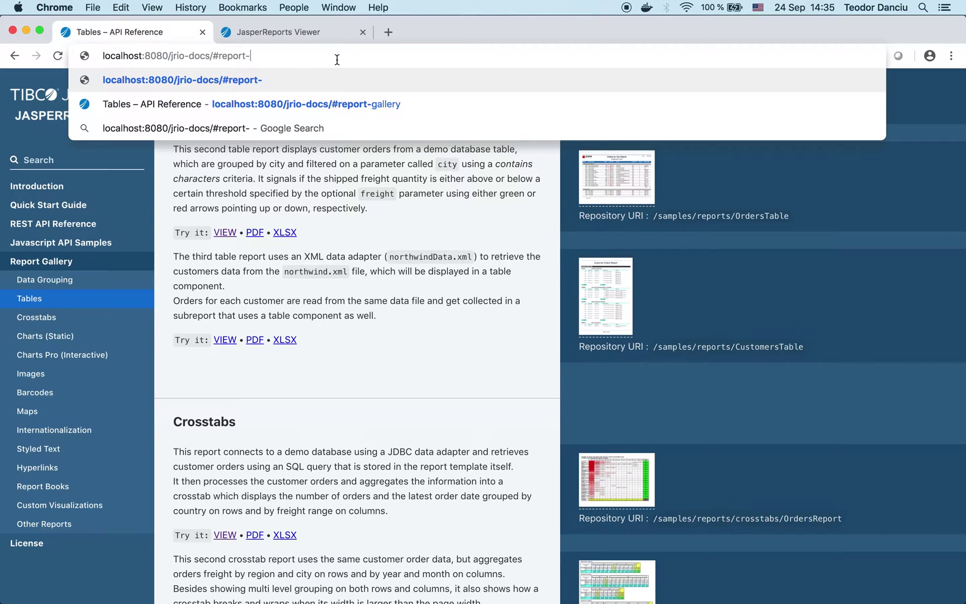
key(BackSpace)
key(BackSpace)
key(BackSpace)
key(BackSpace)
key(BackSpace)
key(BackSpace)
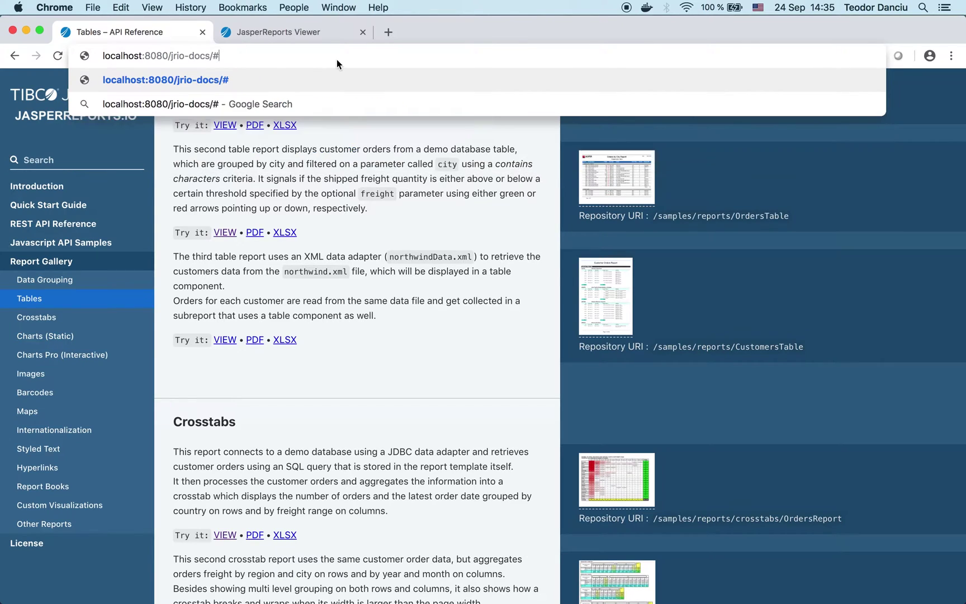
key(BackSpace)
key(BackSpace)
key(BackSpace)
key(BackSpace)
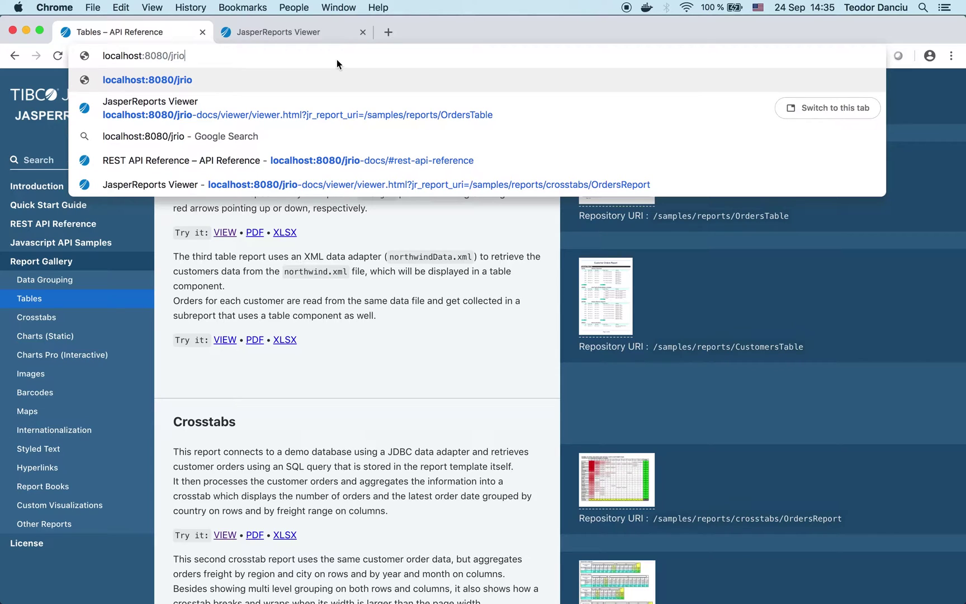
text(/)
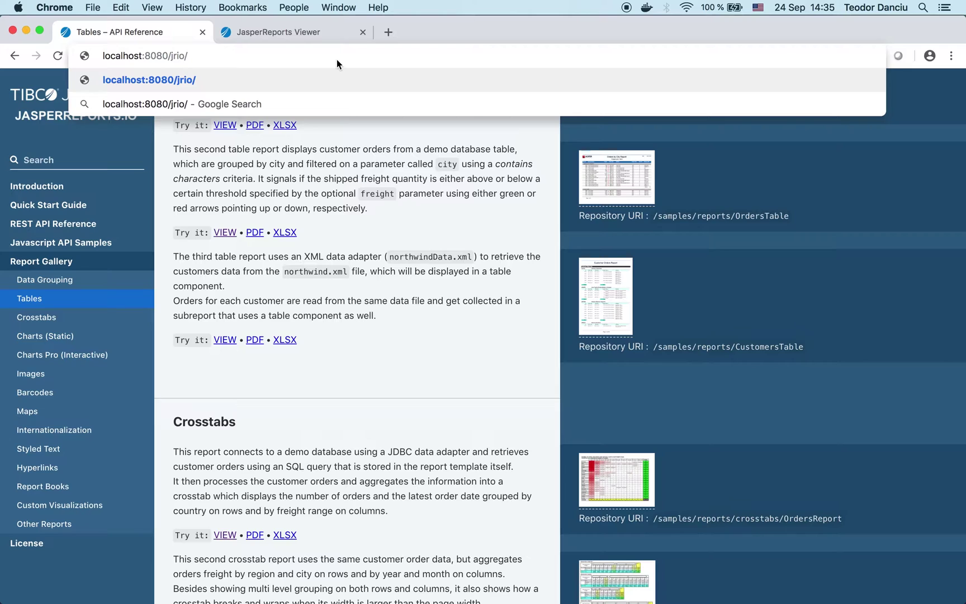
text(rest)
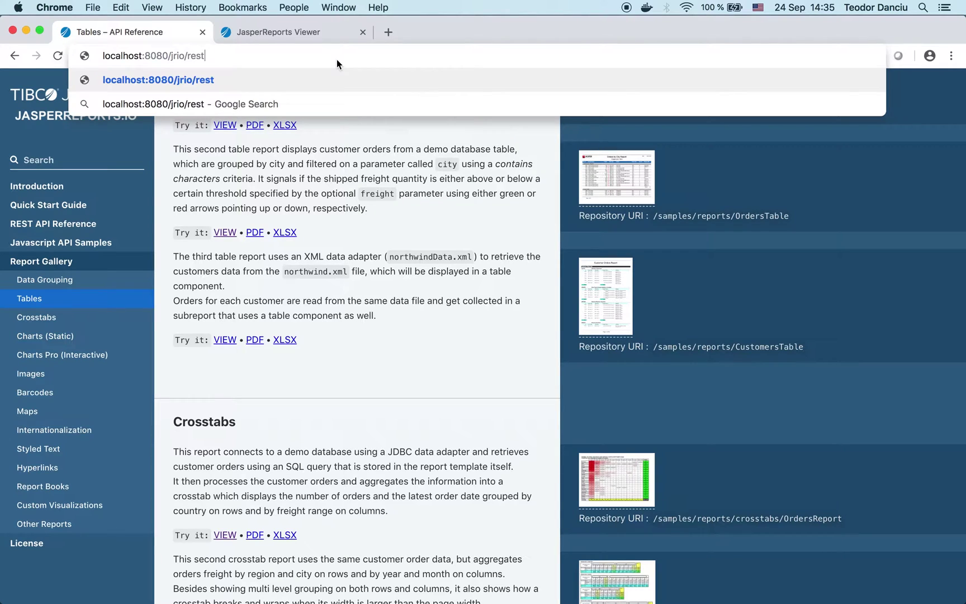
text(_v2/)
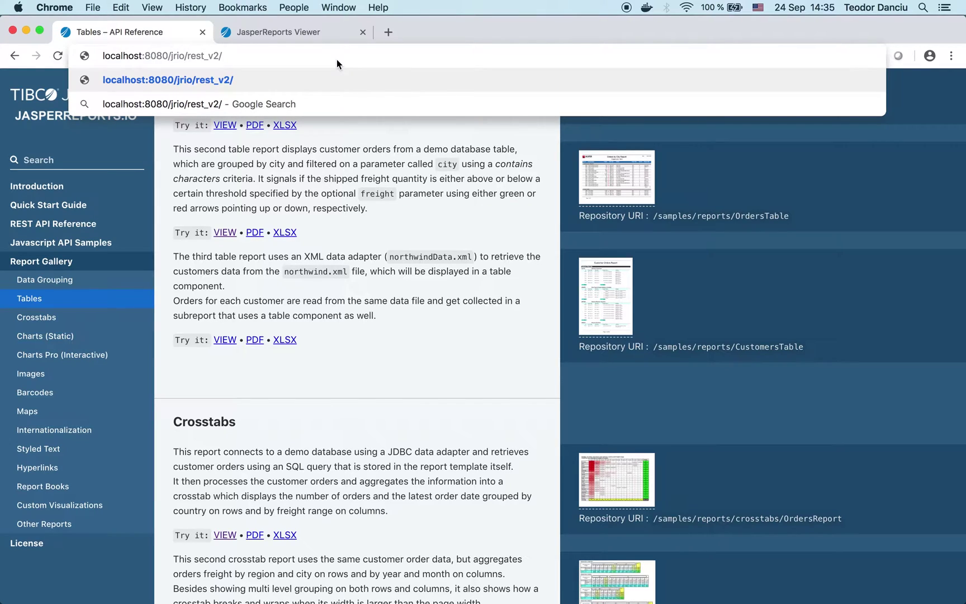
text(re)
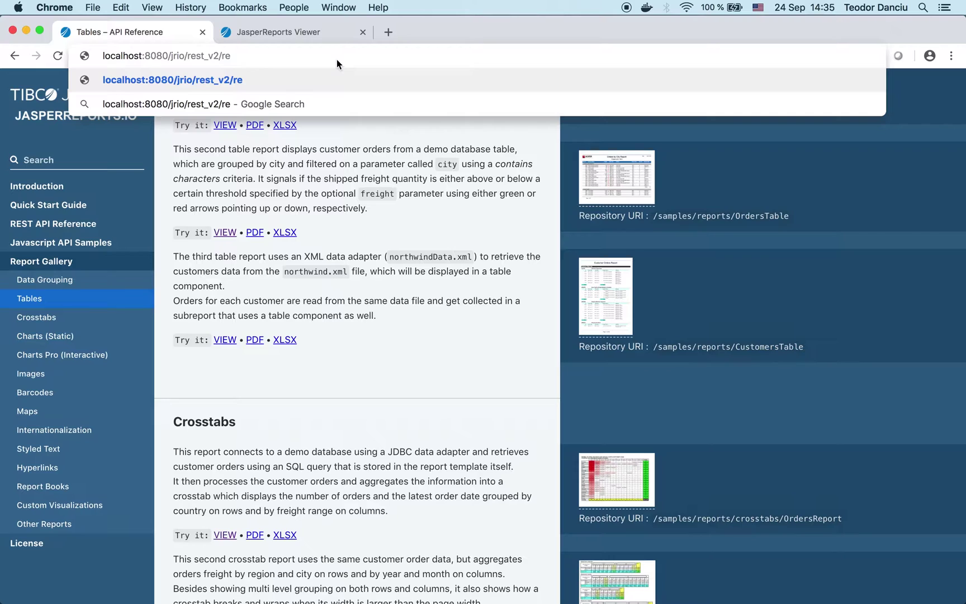
text(ports)
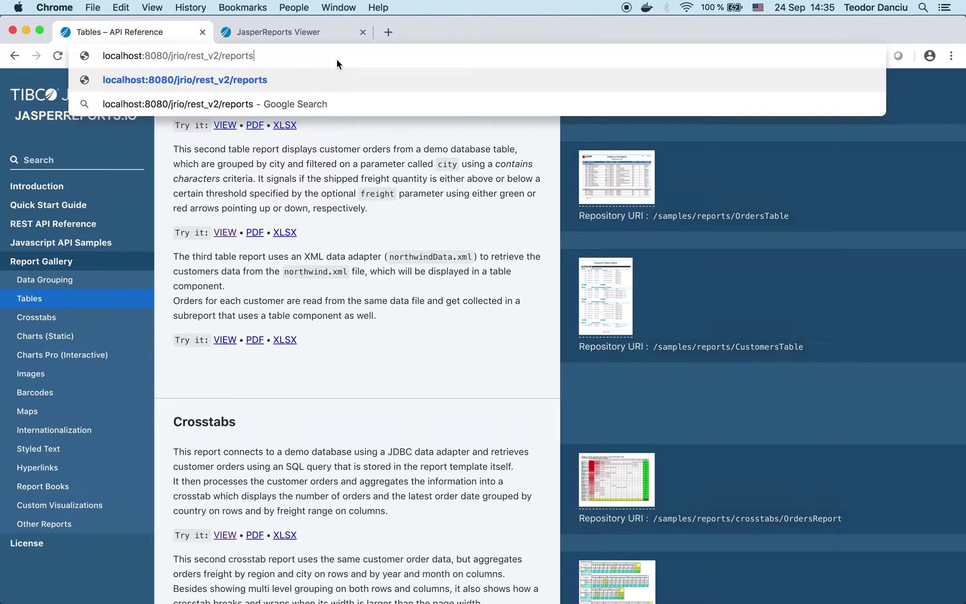
text(/)
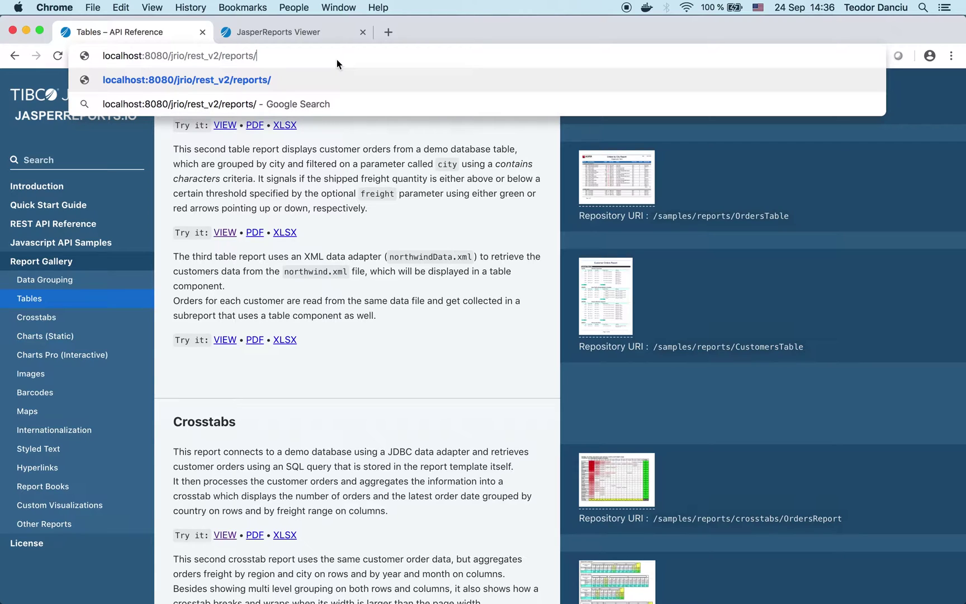
Step: Complete the URL with samples/reports/OrdersTable.pdf?city=paris&freight=9 and load it to download the PDF
text(sa)
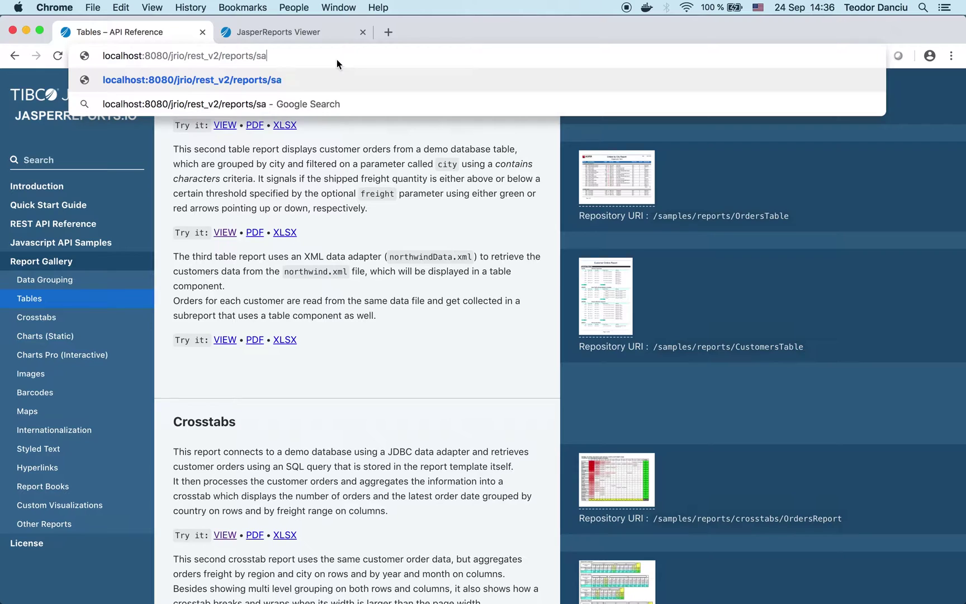
text(mples/reports/)
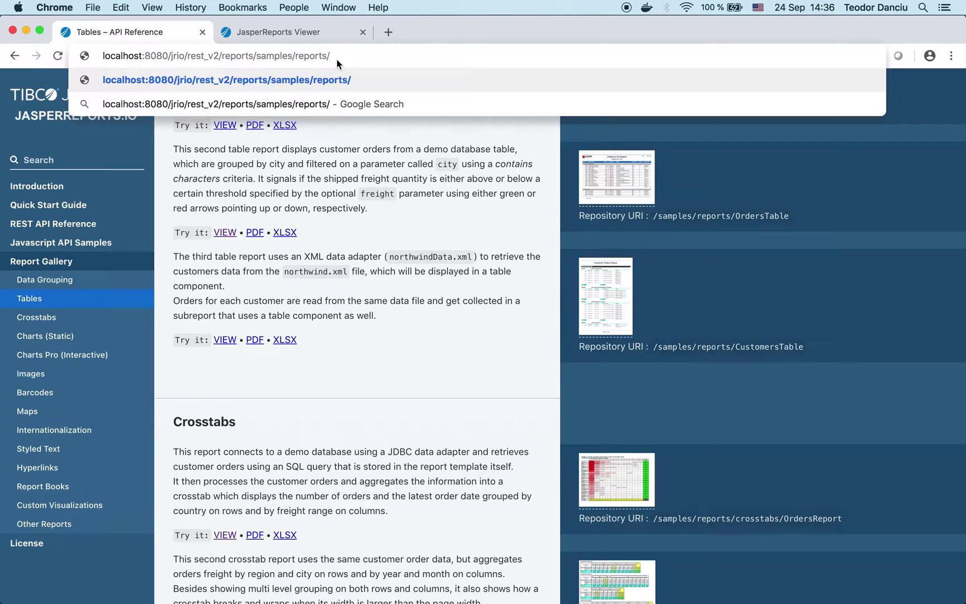
text(OrdersTa)
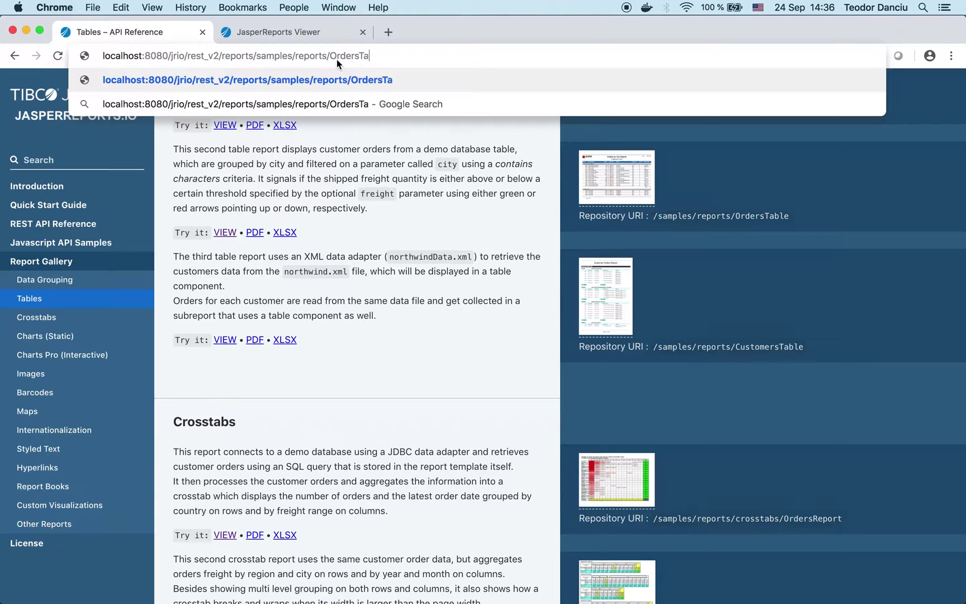
text(ble)
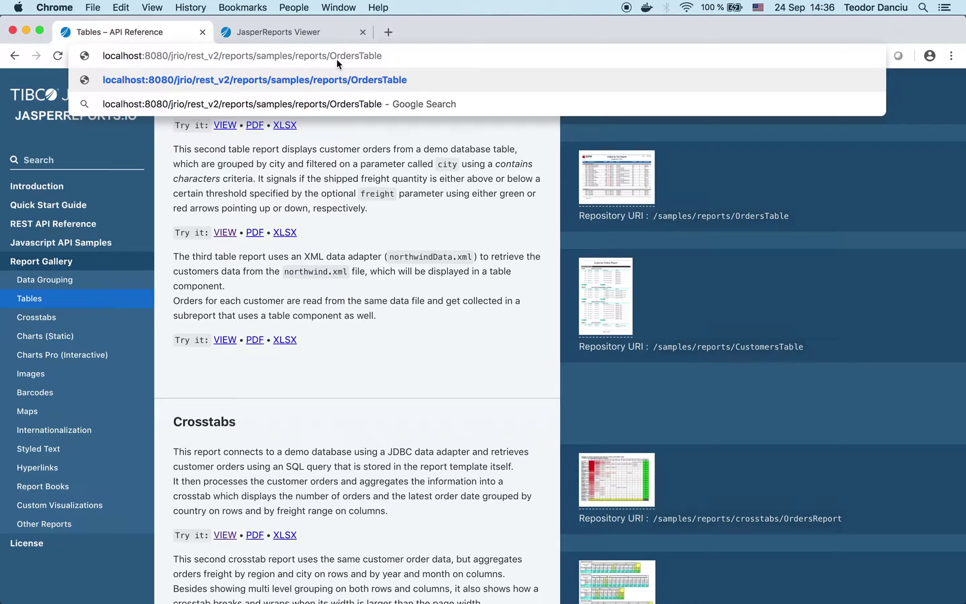
text(.p)
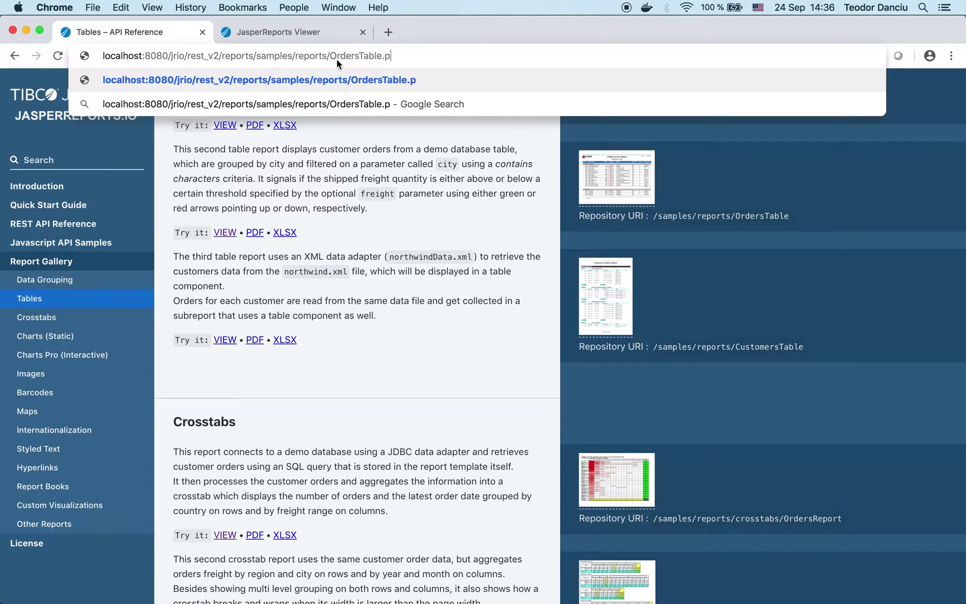
text(df)
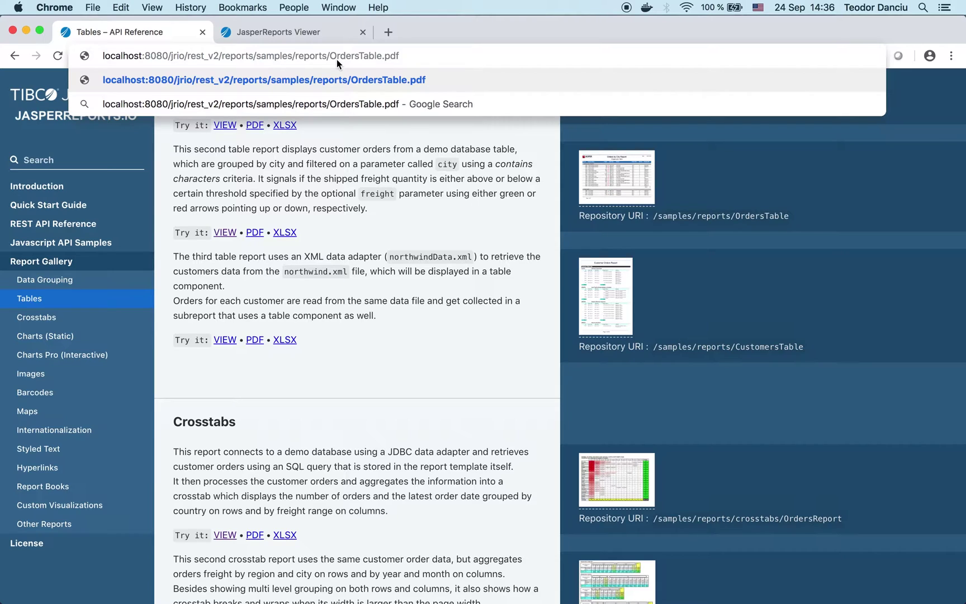
text(?)
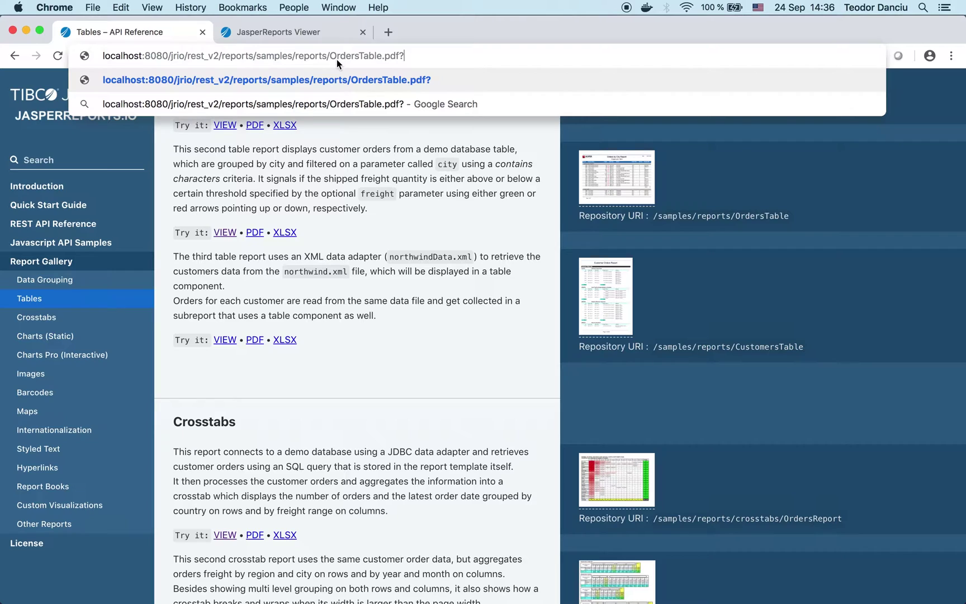
text(city)
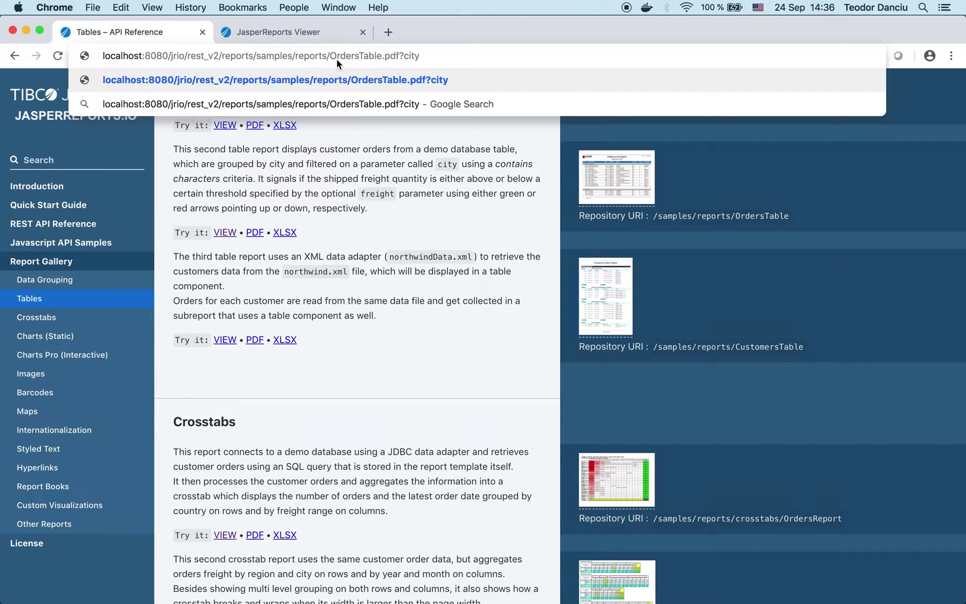
text(=paris)
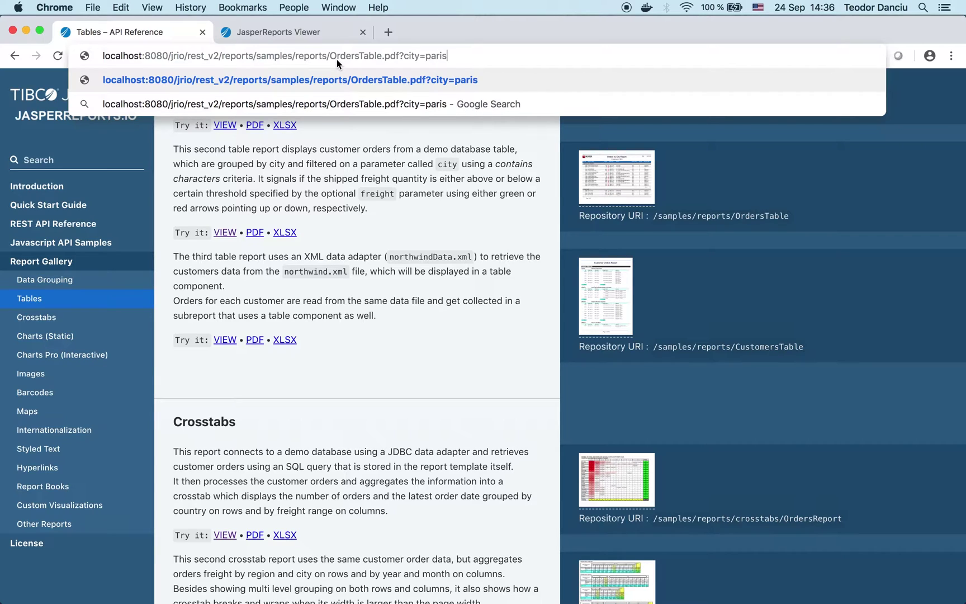
text(&)
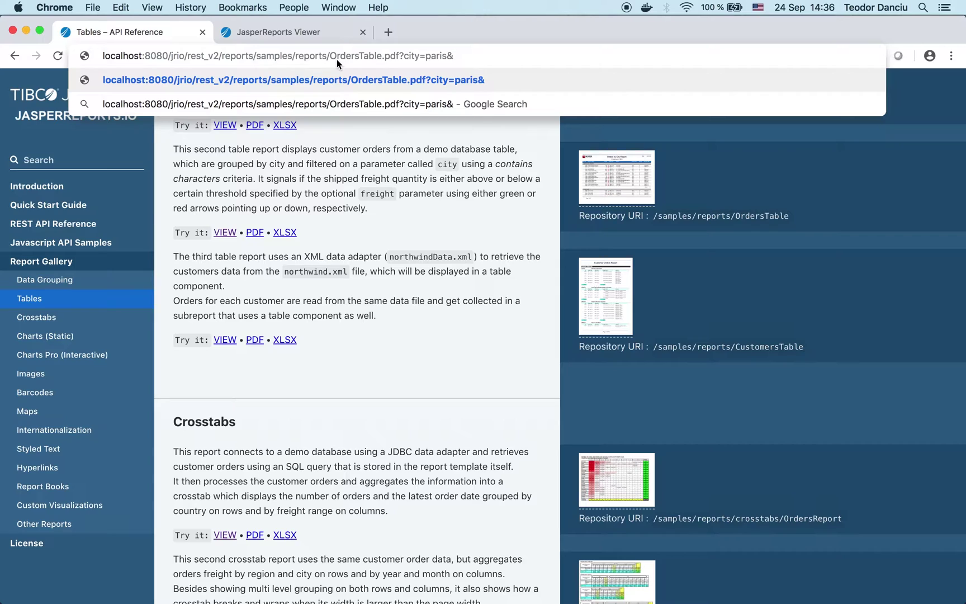
text(freight)
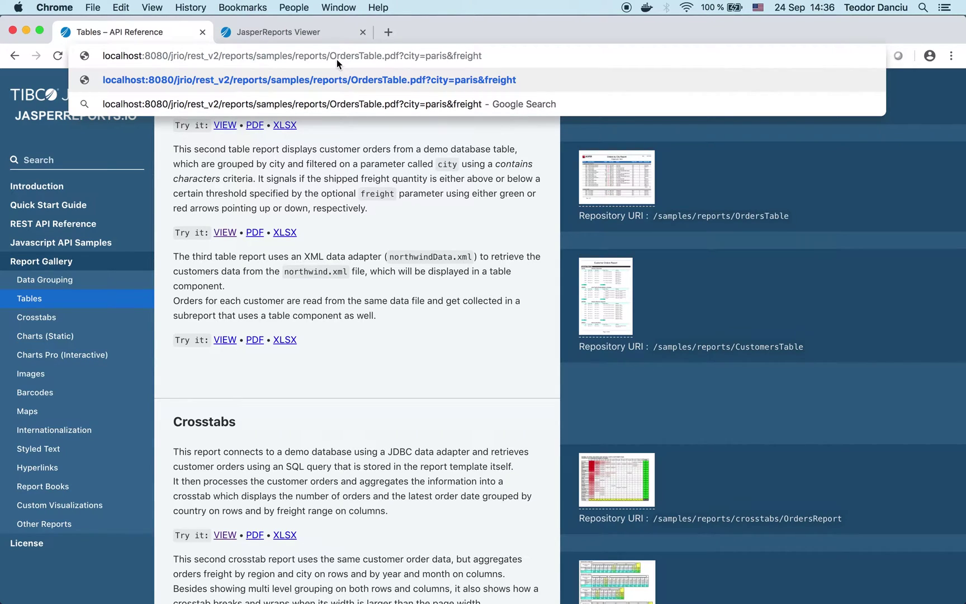
text(=)
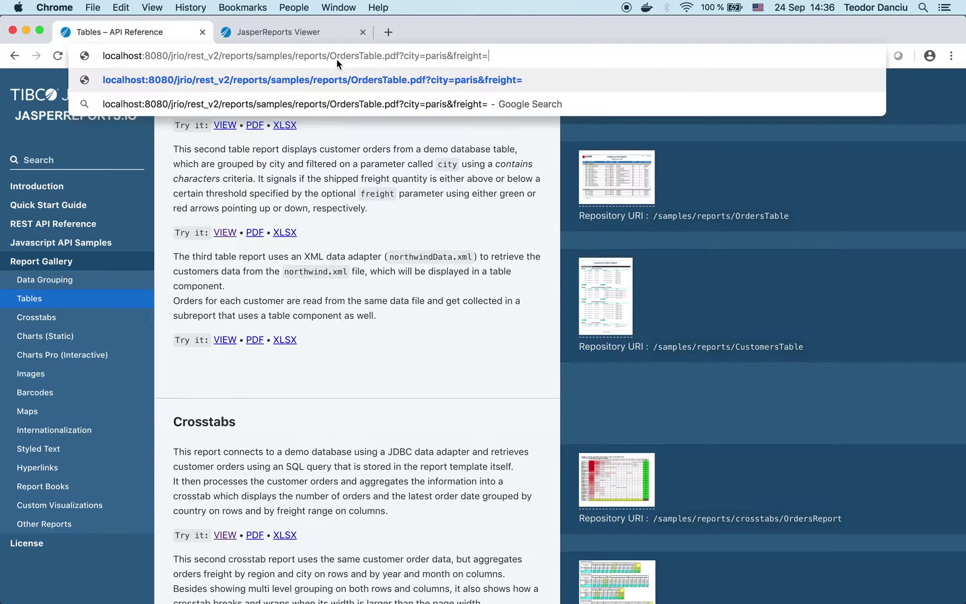
text(9)
key(Return)
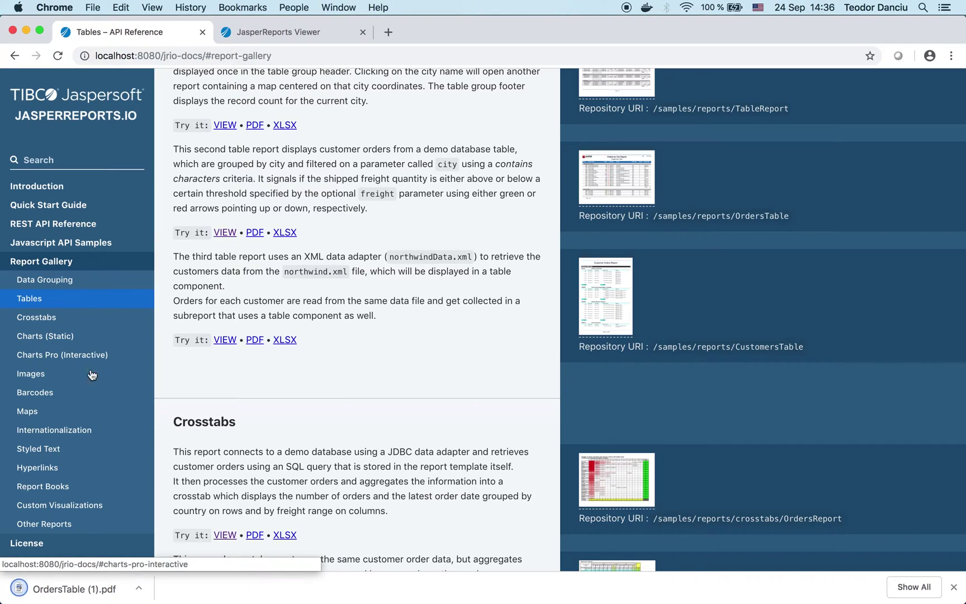
Step: Open OrdersTable (1).pdf, highlight City Filter paris and Freight Limit 9.0, then return to the docs tab
click(97, 593)
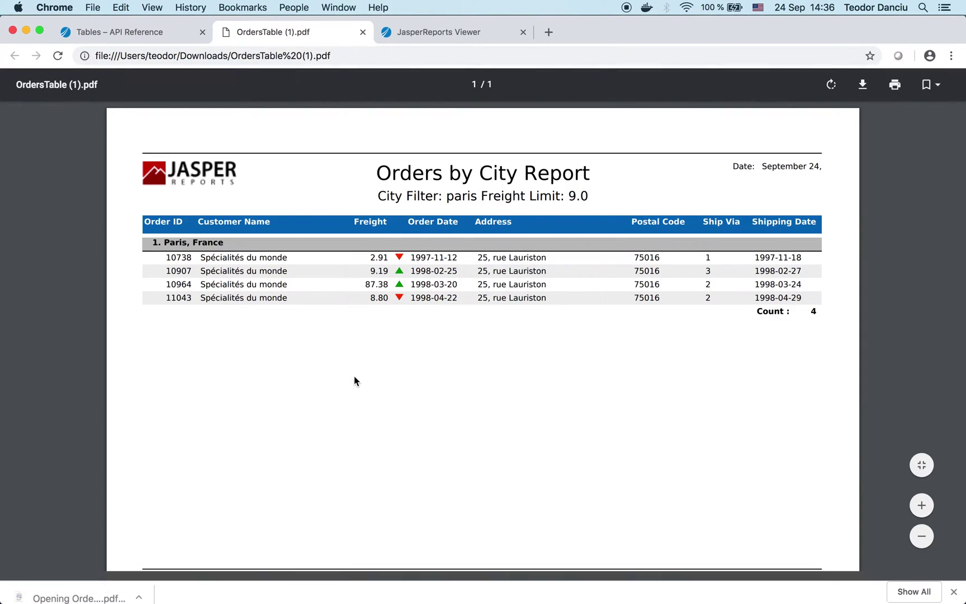
double_click(464, 195)
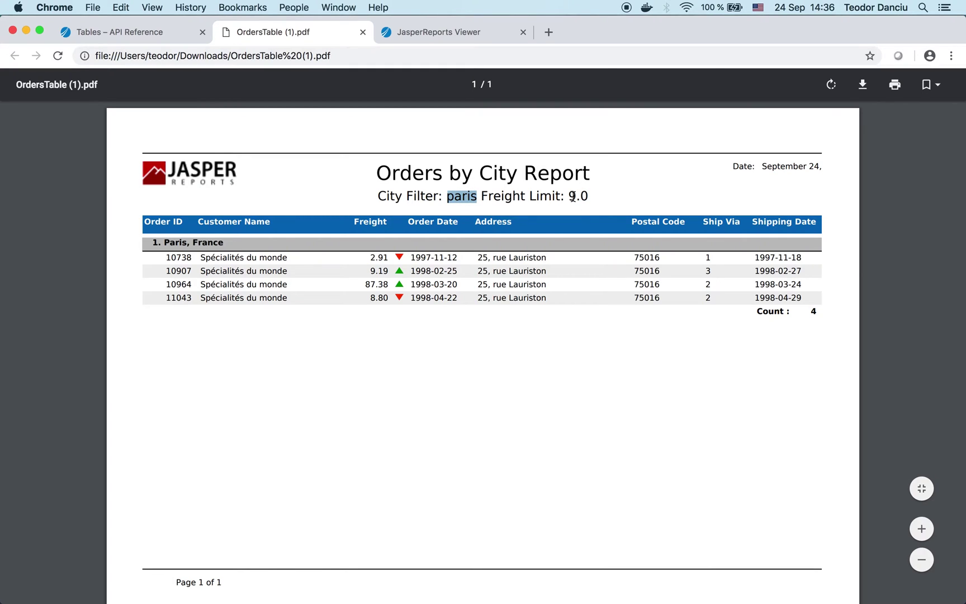
drag(569, 193, 589, 194)
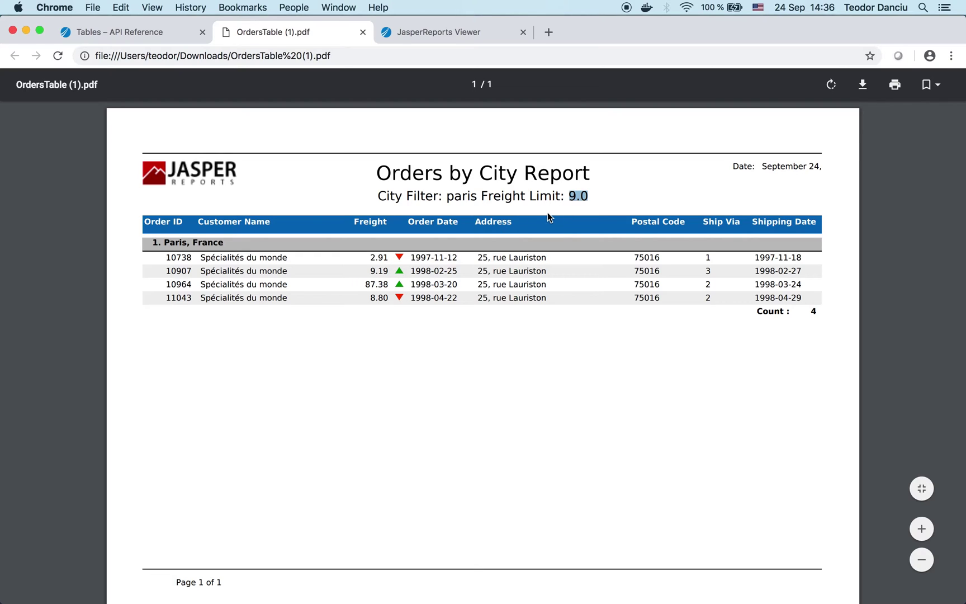
click(604, 200)
click(159, 32)
scroll(358, 207, up, 20)
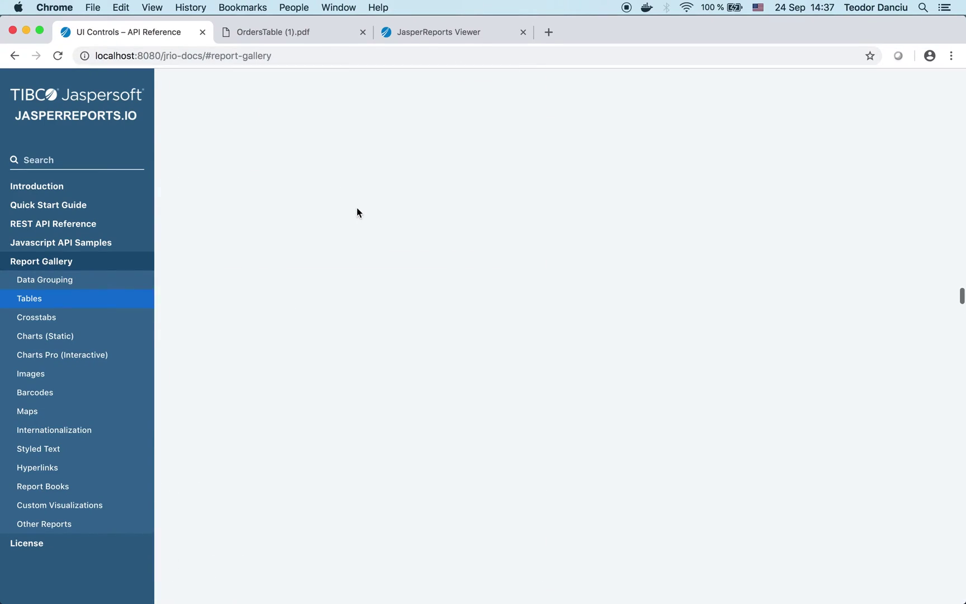
Step: Scroll the demo app docs up to the 'Welcome to the JasperReports IO Demo App' Introduction
scroll(357, 211, up, 20)
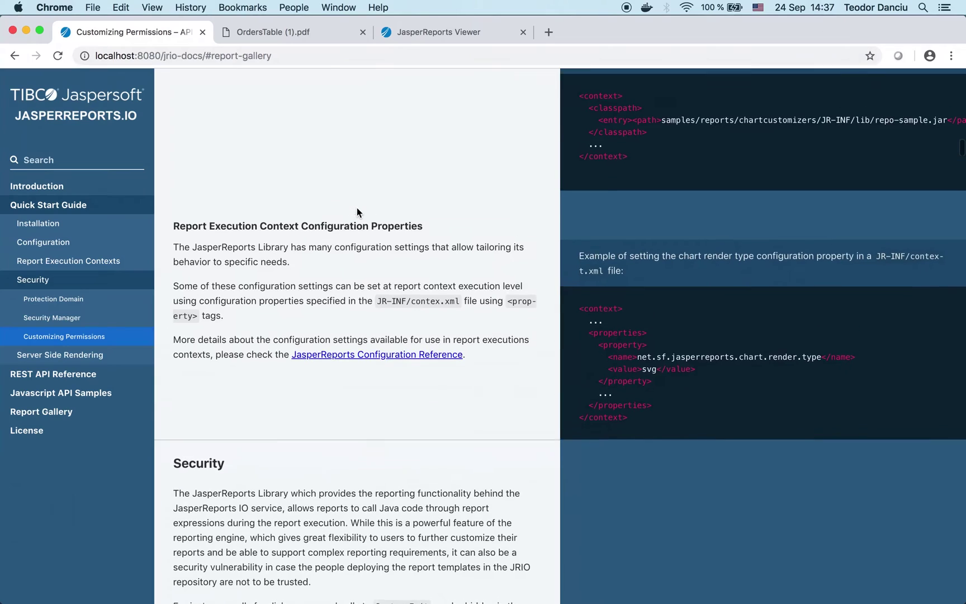
scroll(358, 212, up, 10)
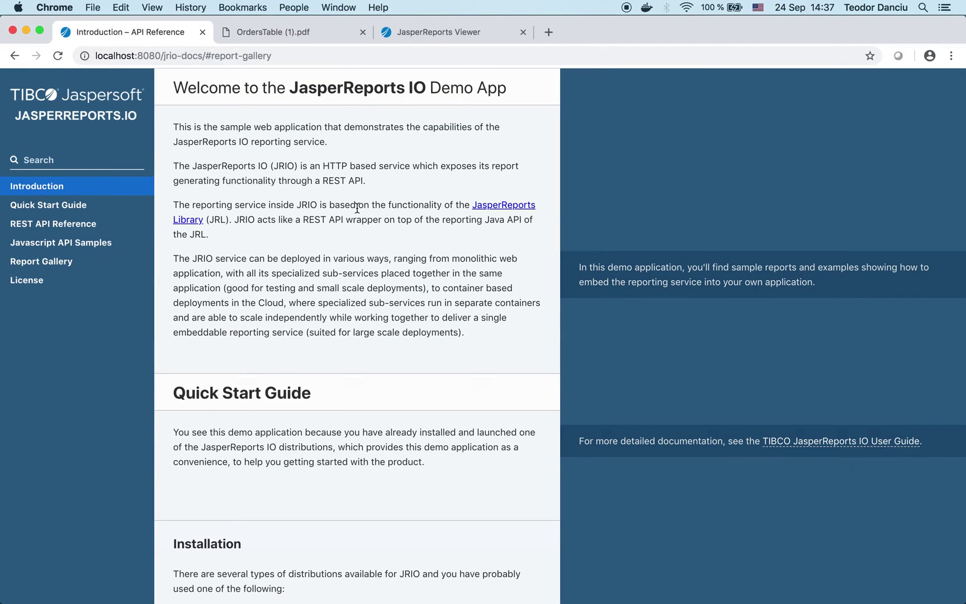